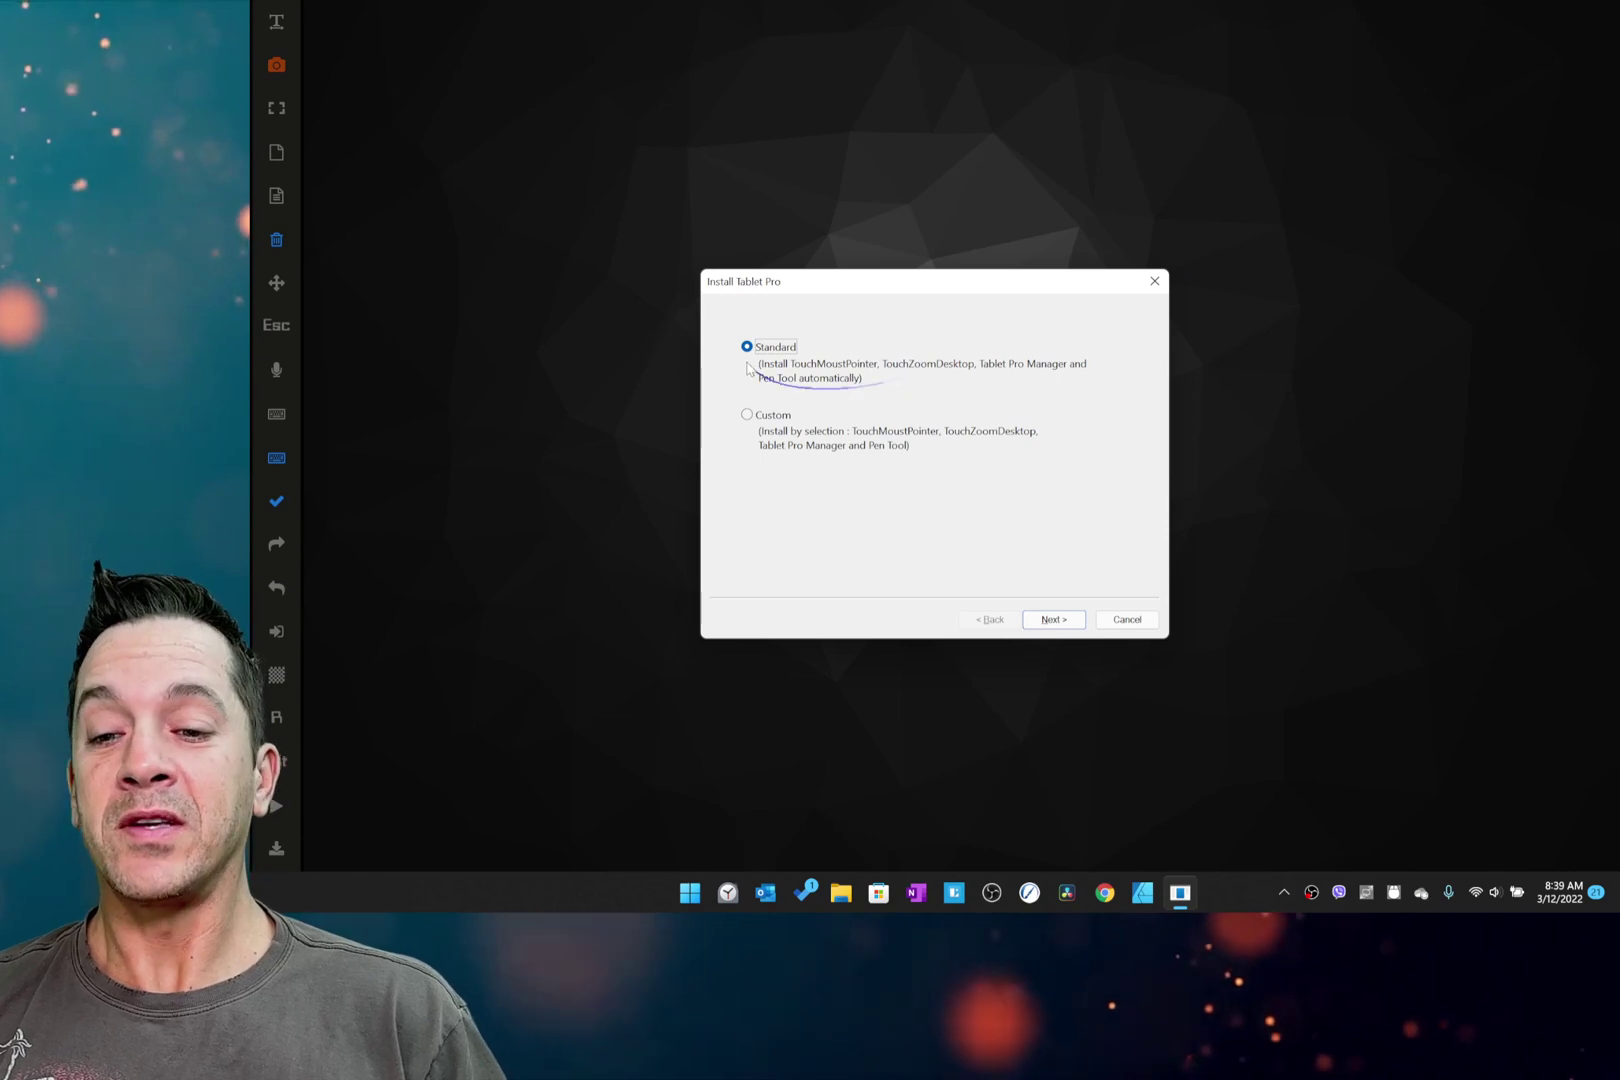
# Accept the Tablet Pro license agreement and start the installation.
pyautogui.moveTo(747, 441); pyautogui.dragTo(842, 472)
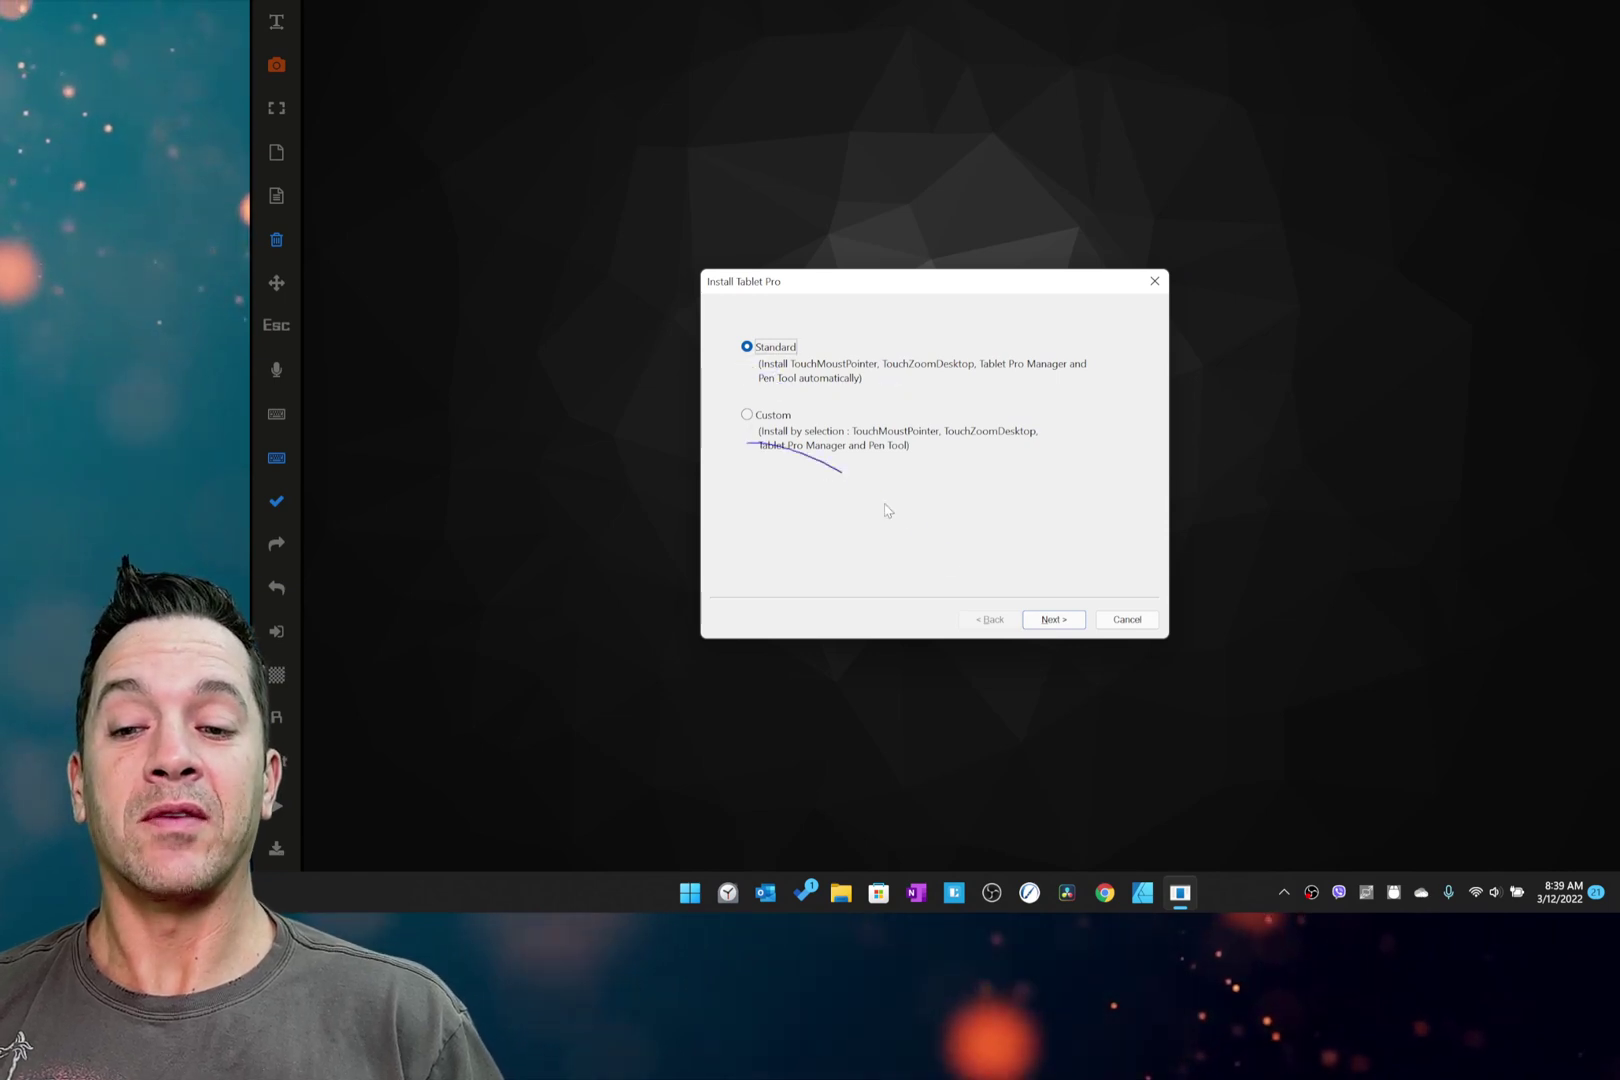
pyautogui.click(1062, 624)
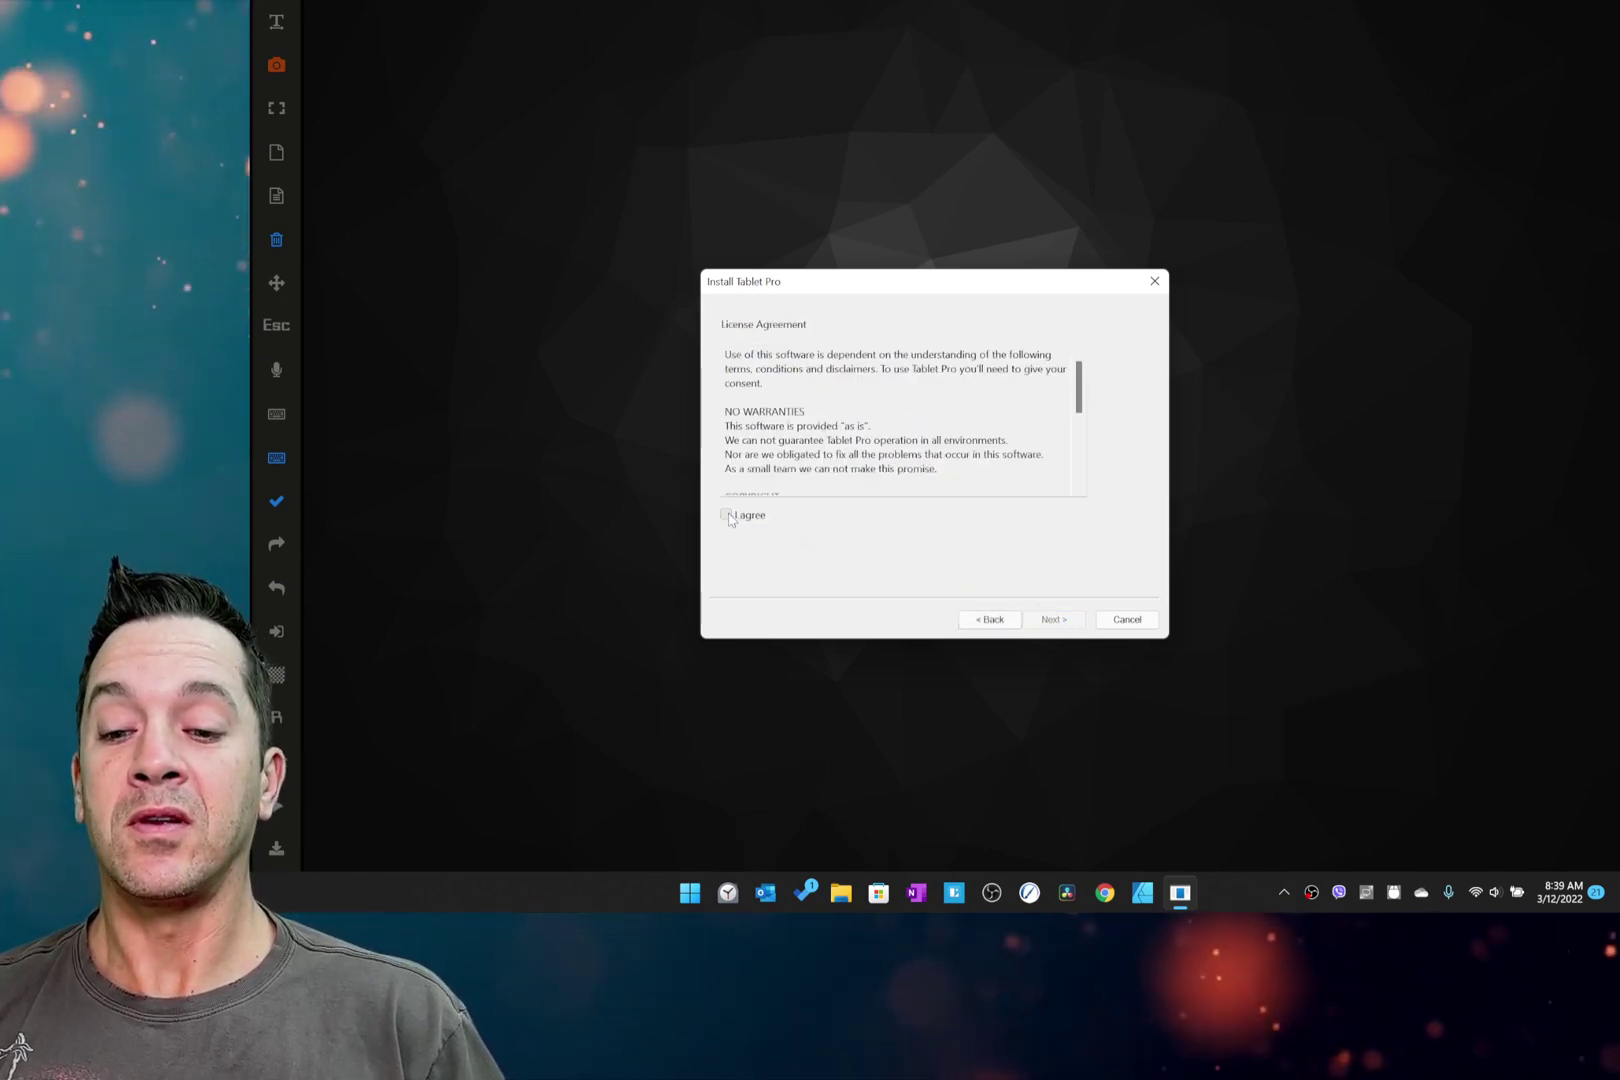
pyautogui.click(1054, 612)
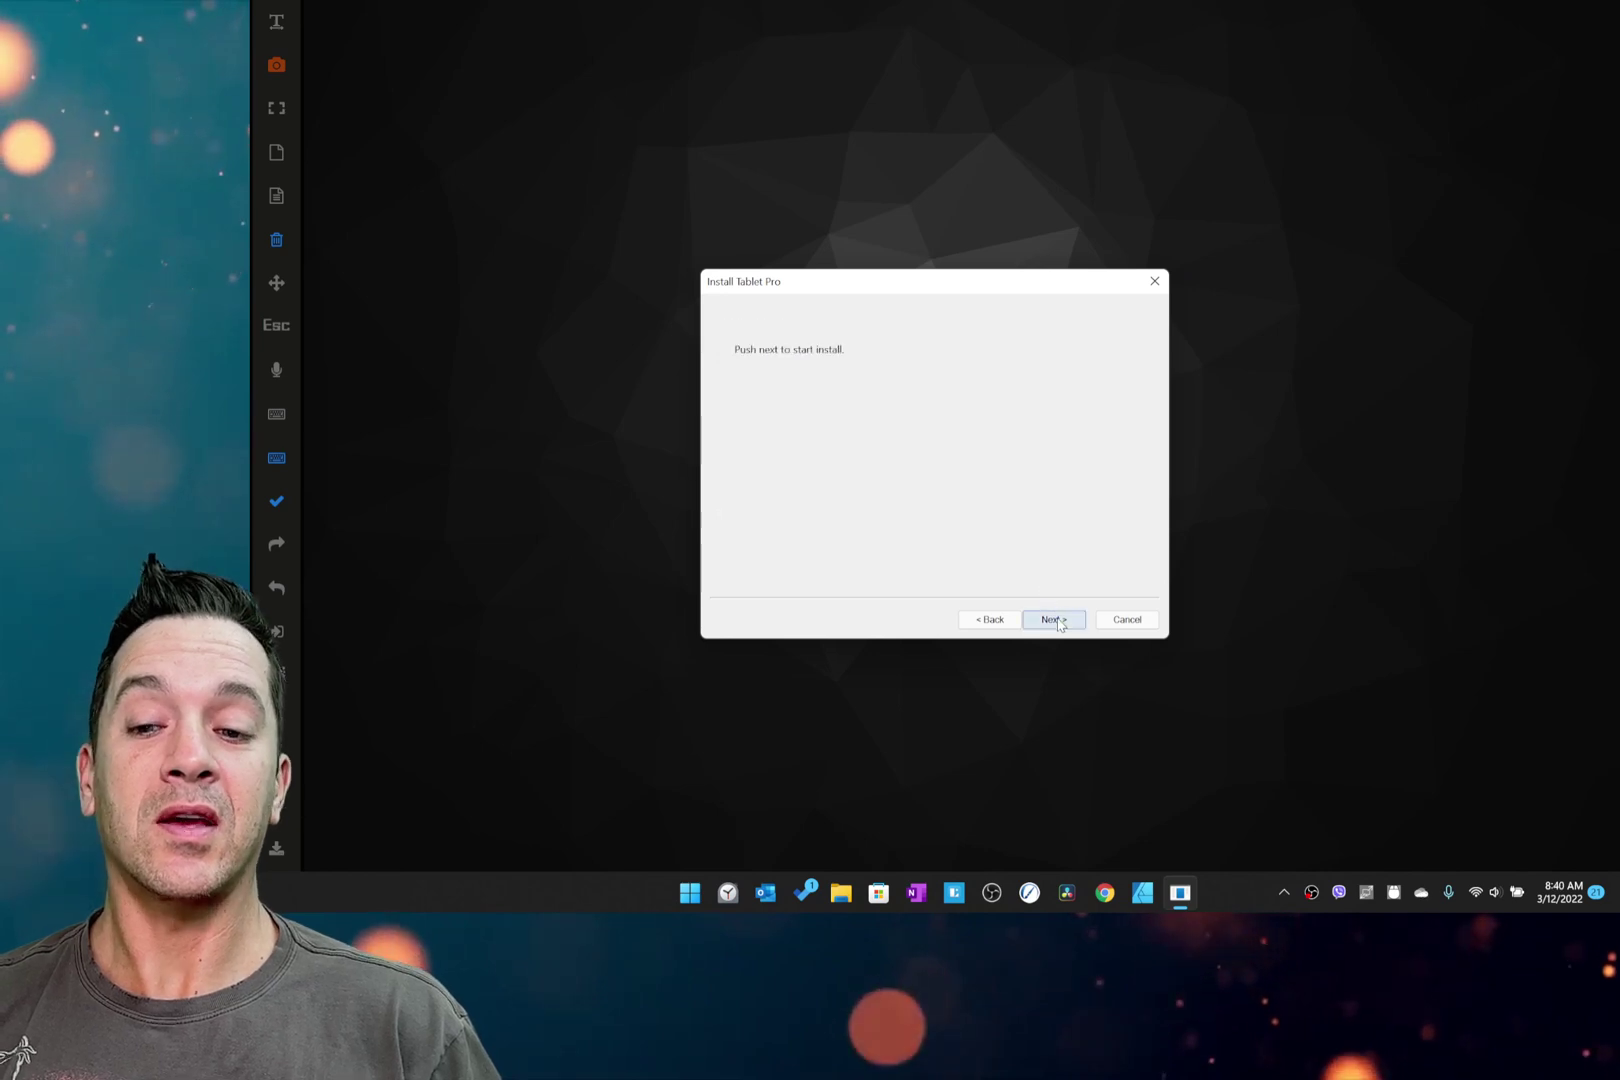
pyautogui.moveTo(741, 318); pyautogui.dragTo(904, 387)
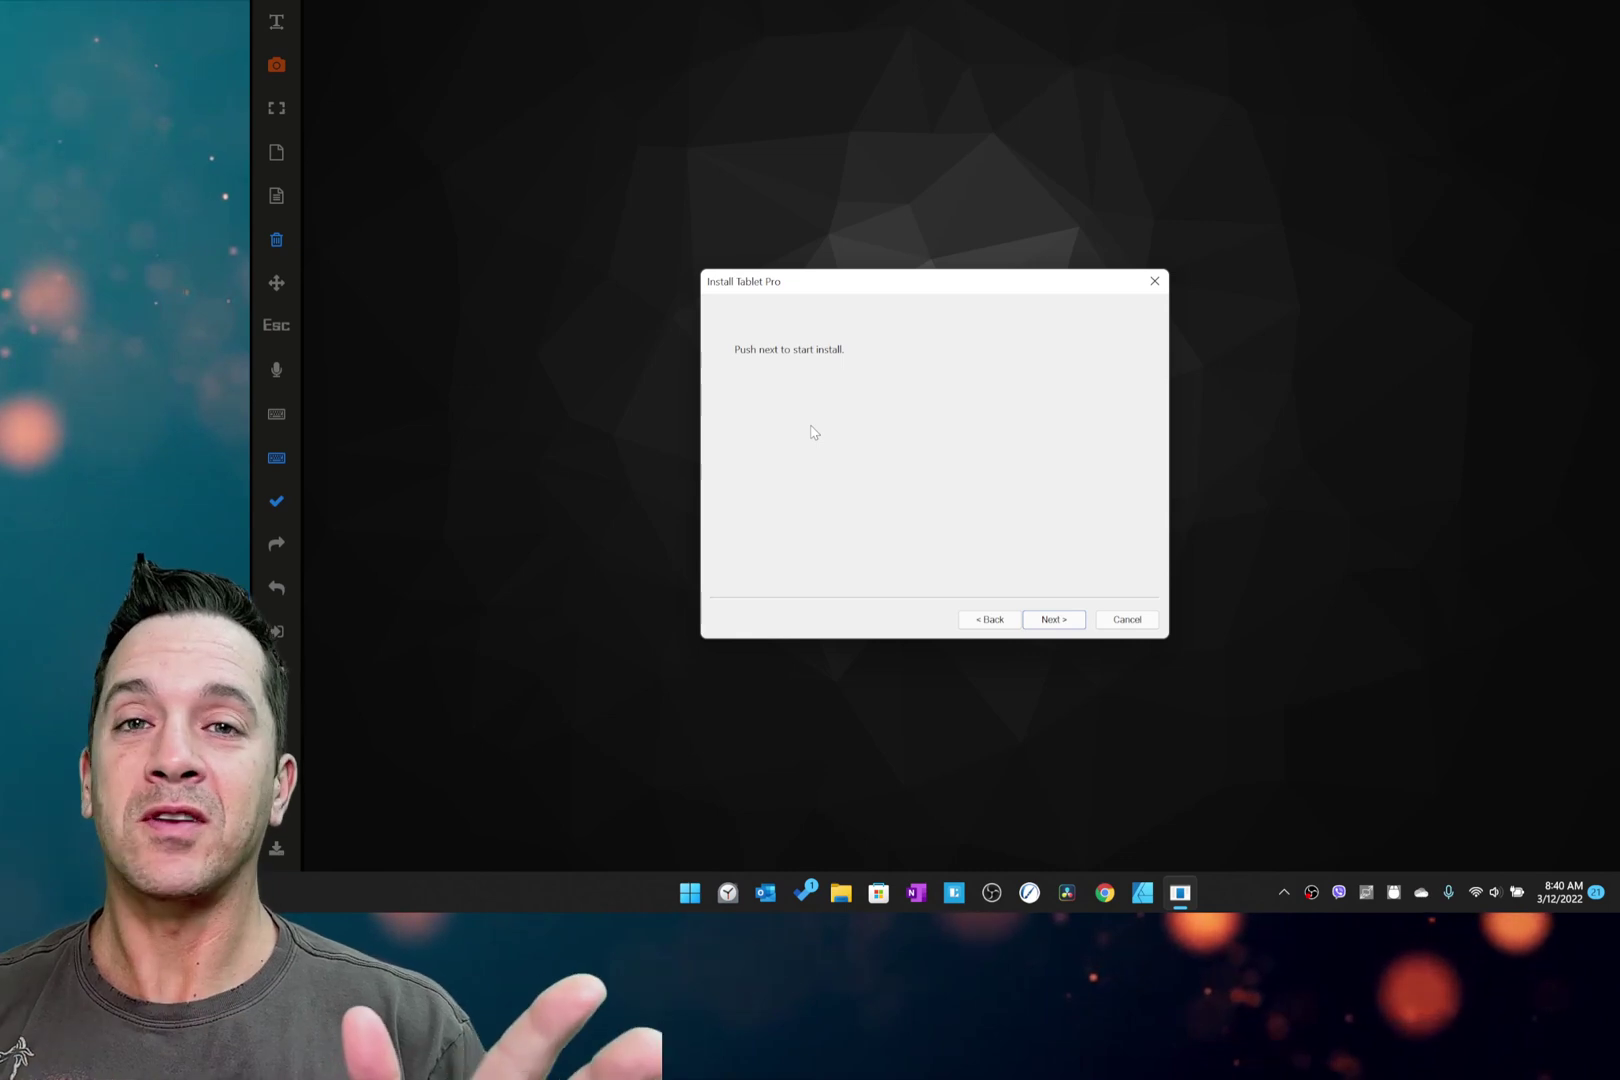
pyautogui.click(1054, 619)
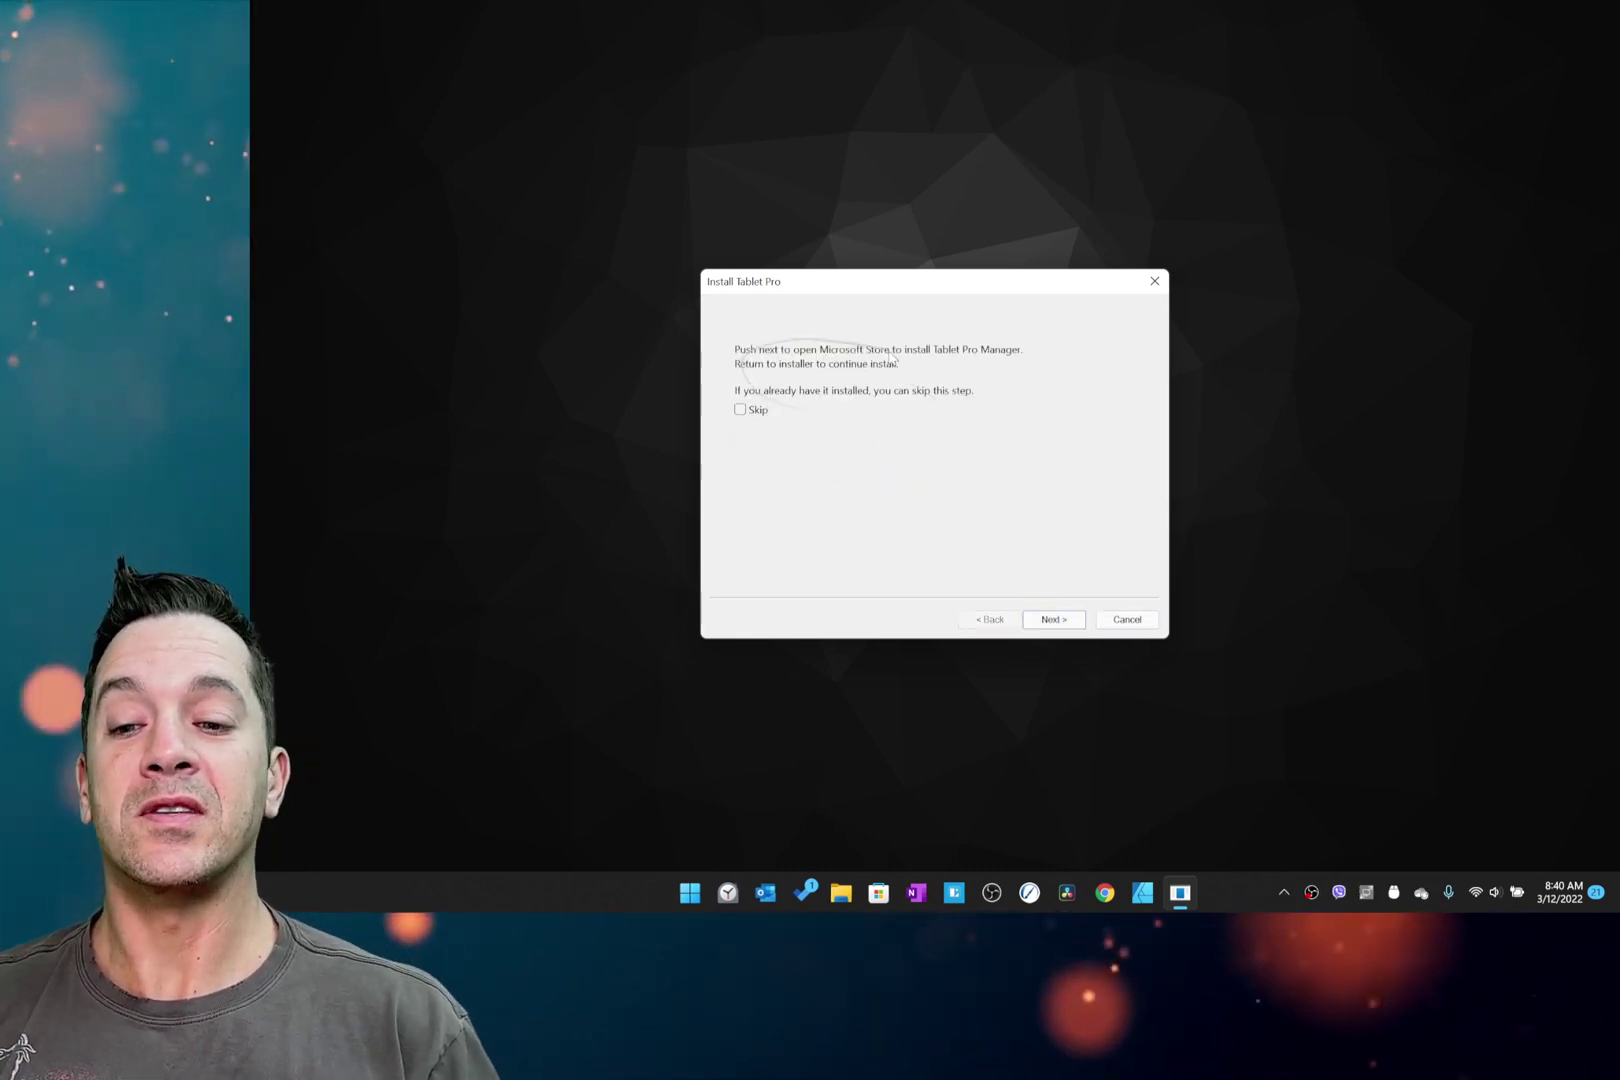
# Check the Microsoft Store pages for Tablet Pro Manager and the Pen Tool, closing each.
pyautogui.click(1052, 620)
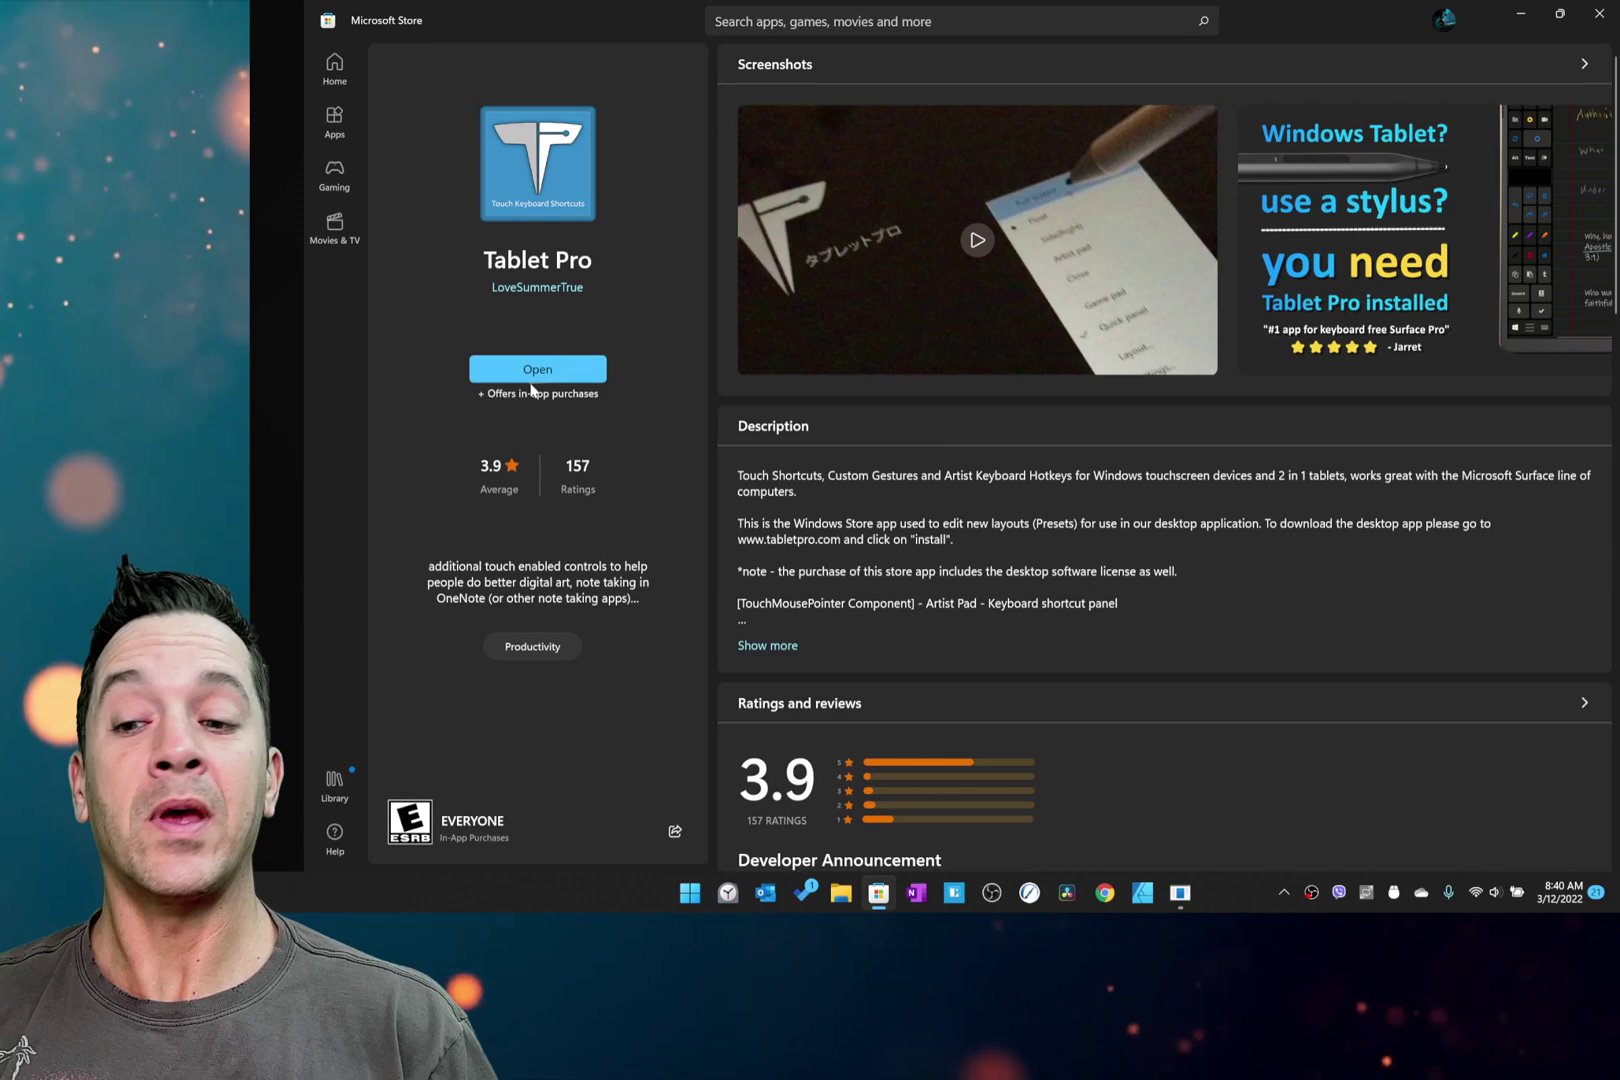
pyautogui.click(1597, 14)
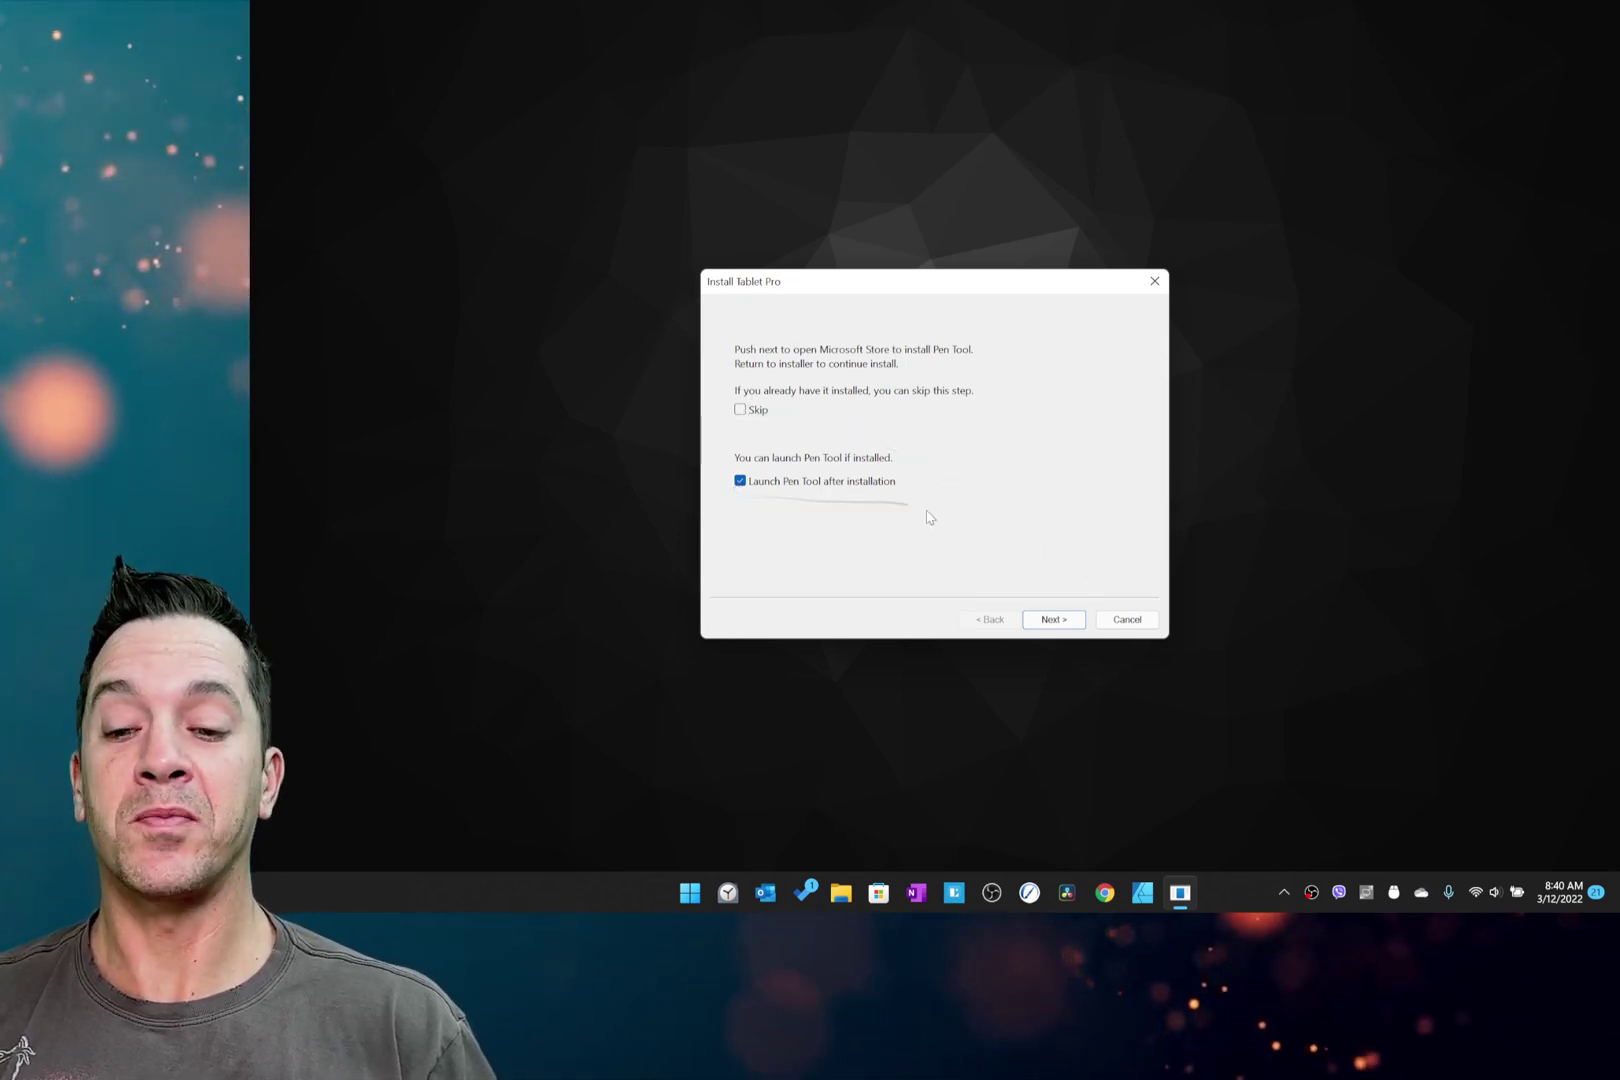
pyautogui.click(1054, 619)
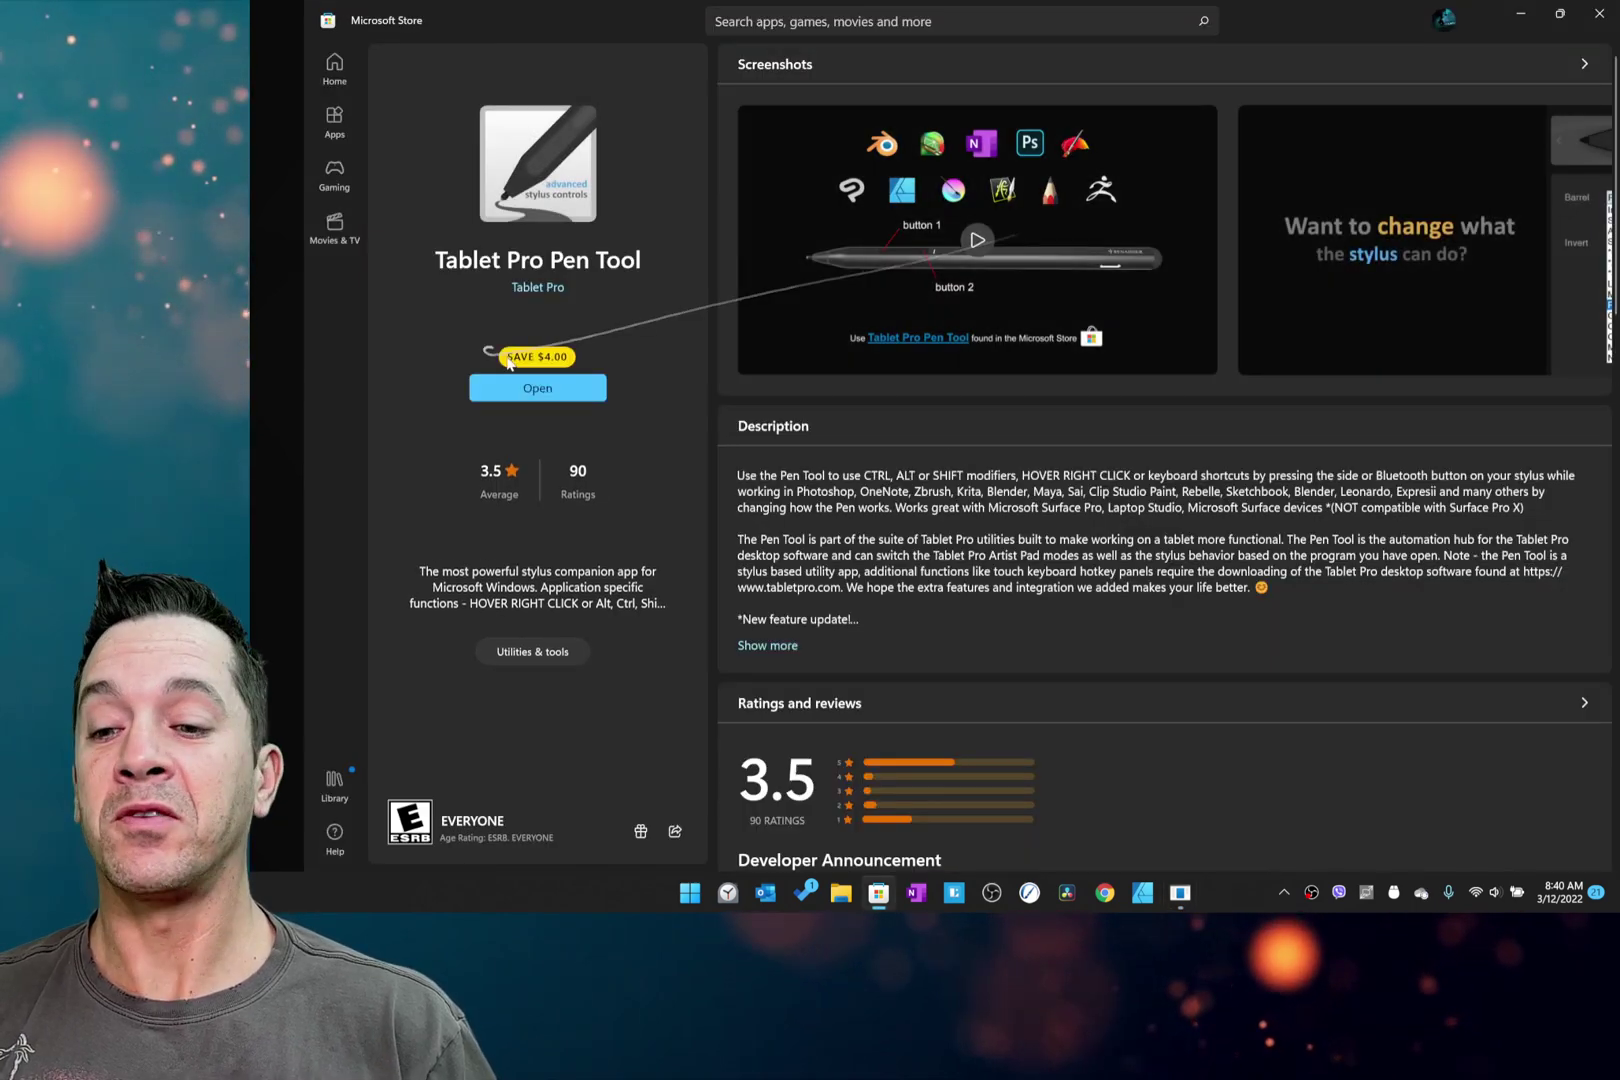
pyautogui.click(1602, 15)
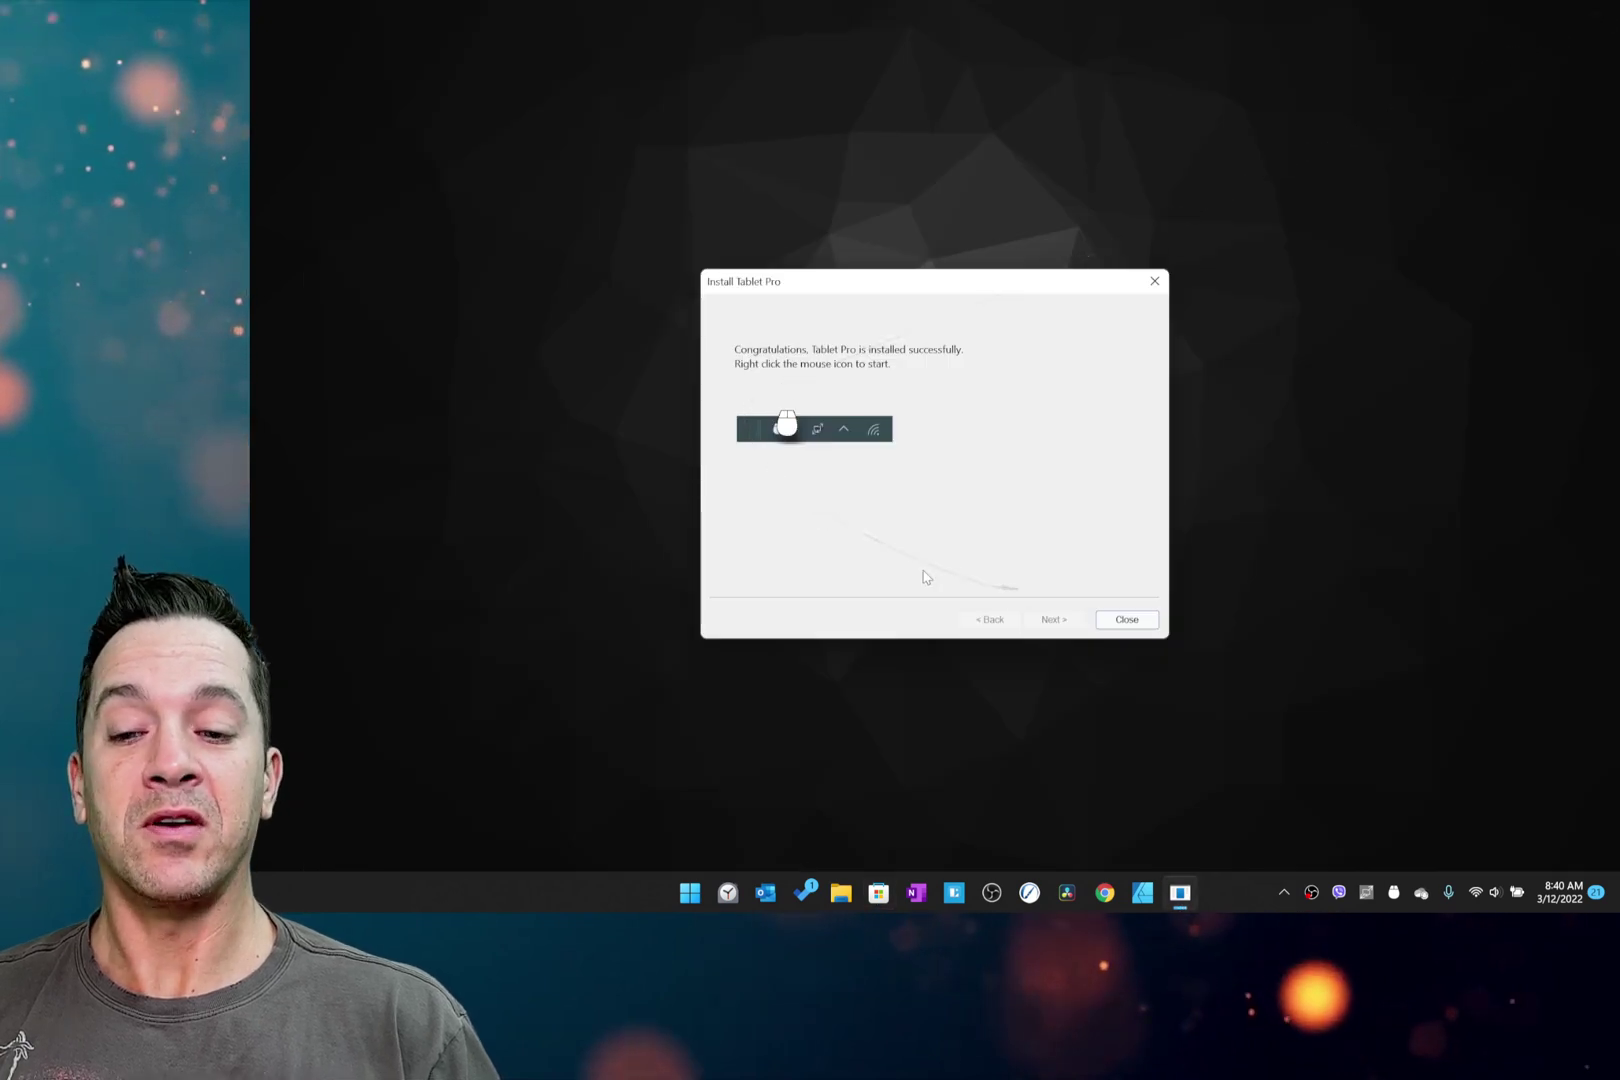
# Close the finished installer and decline the license check.
pyautogui.click(1126, 619)
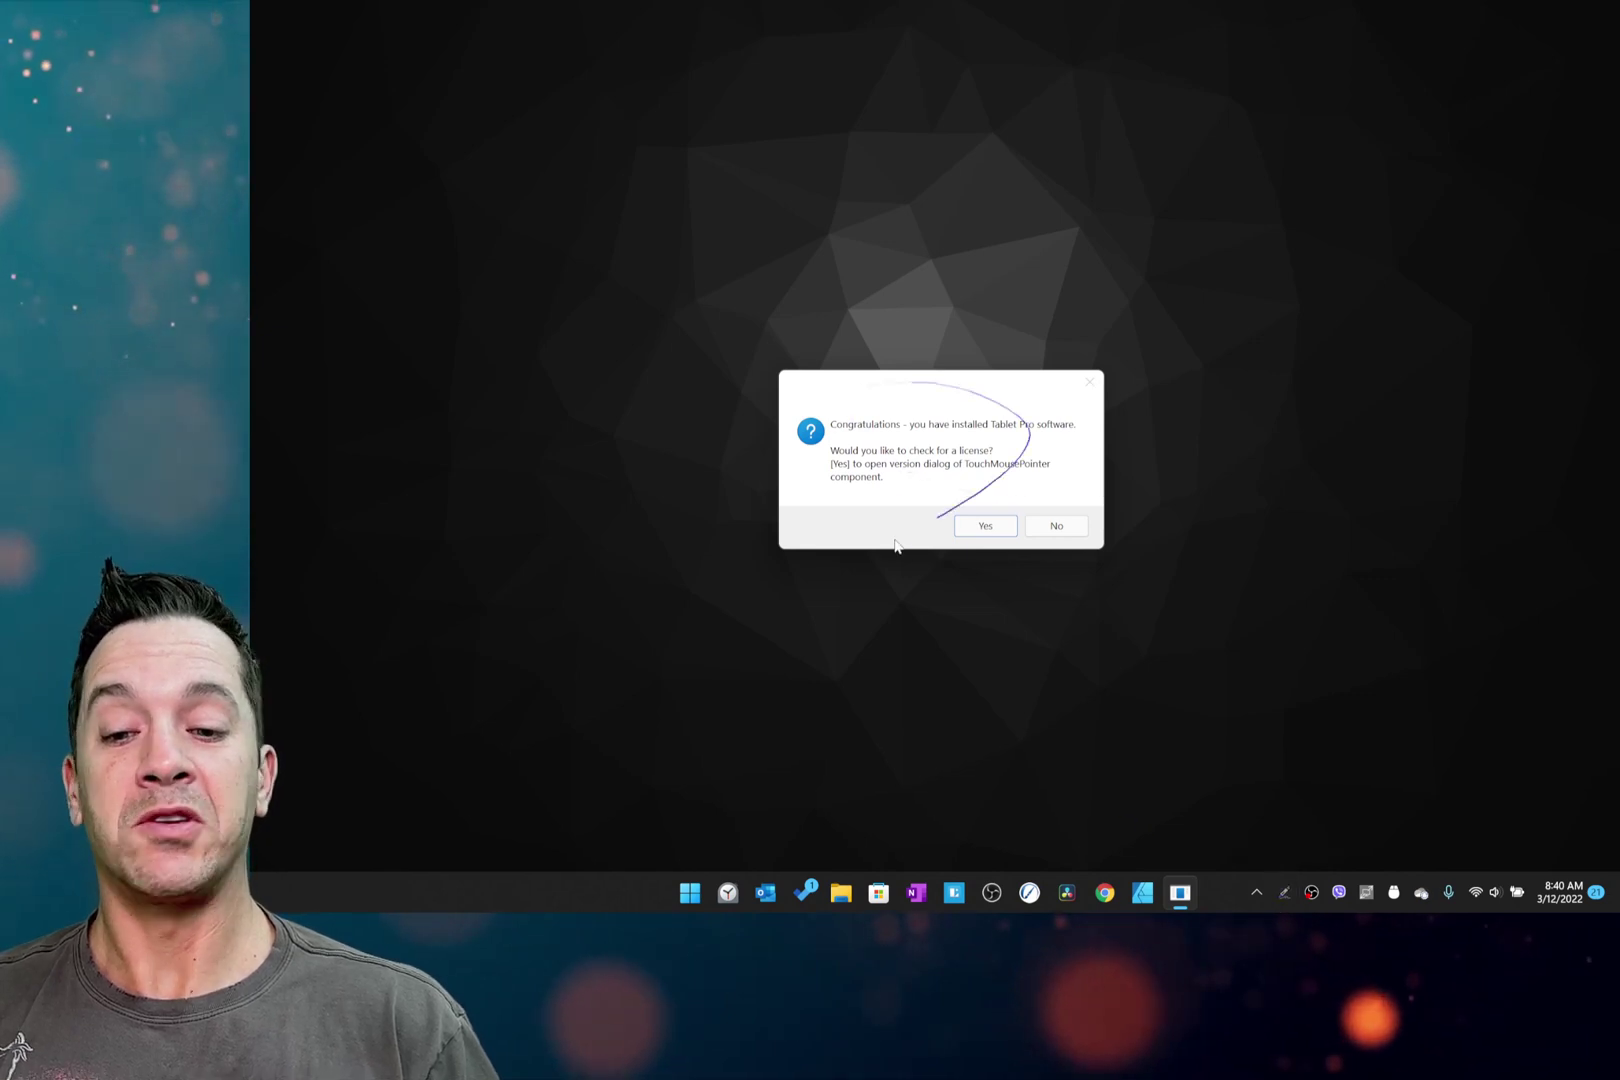
pyautogui.click(1065, 538)
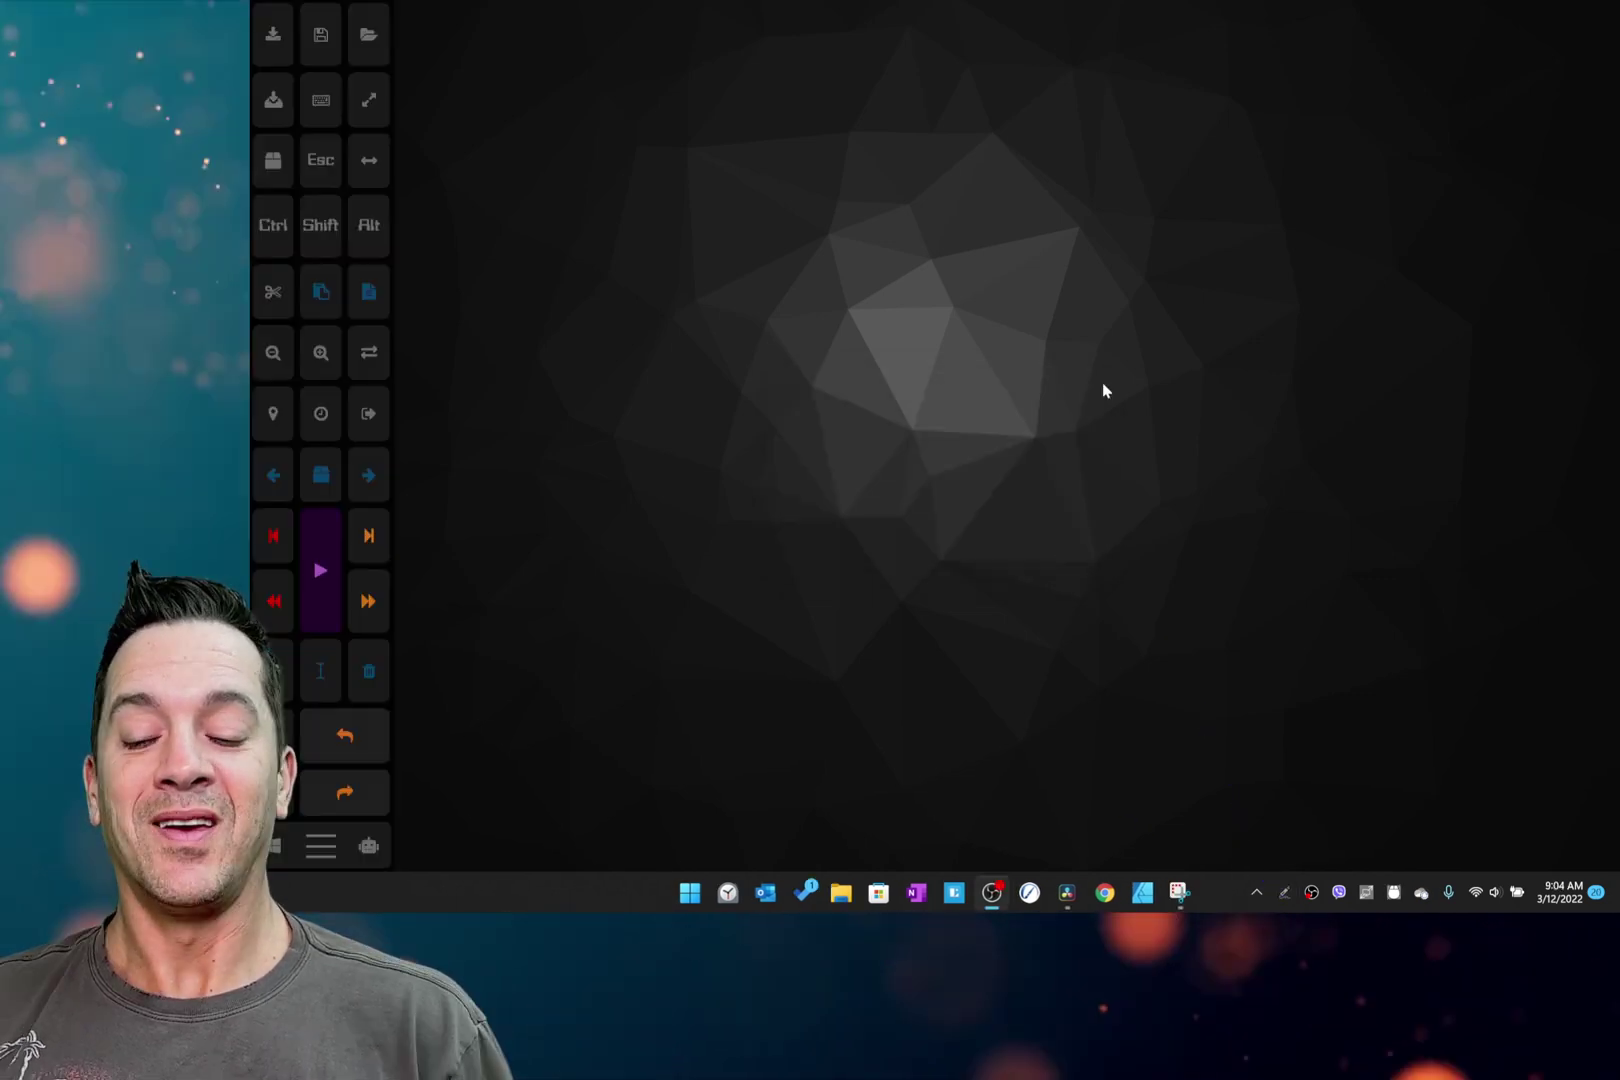
# Launch Tablet Pro Manager from Start and view its desktop program activation status.
pyautogui.click(686, 893)
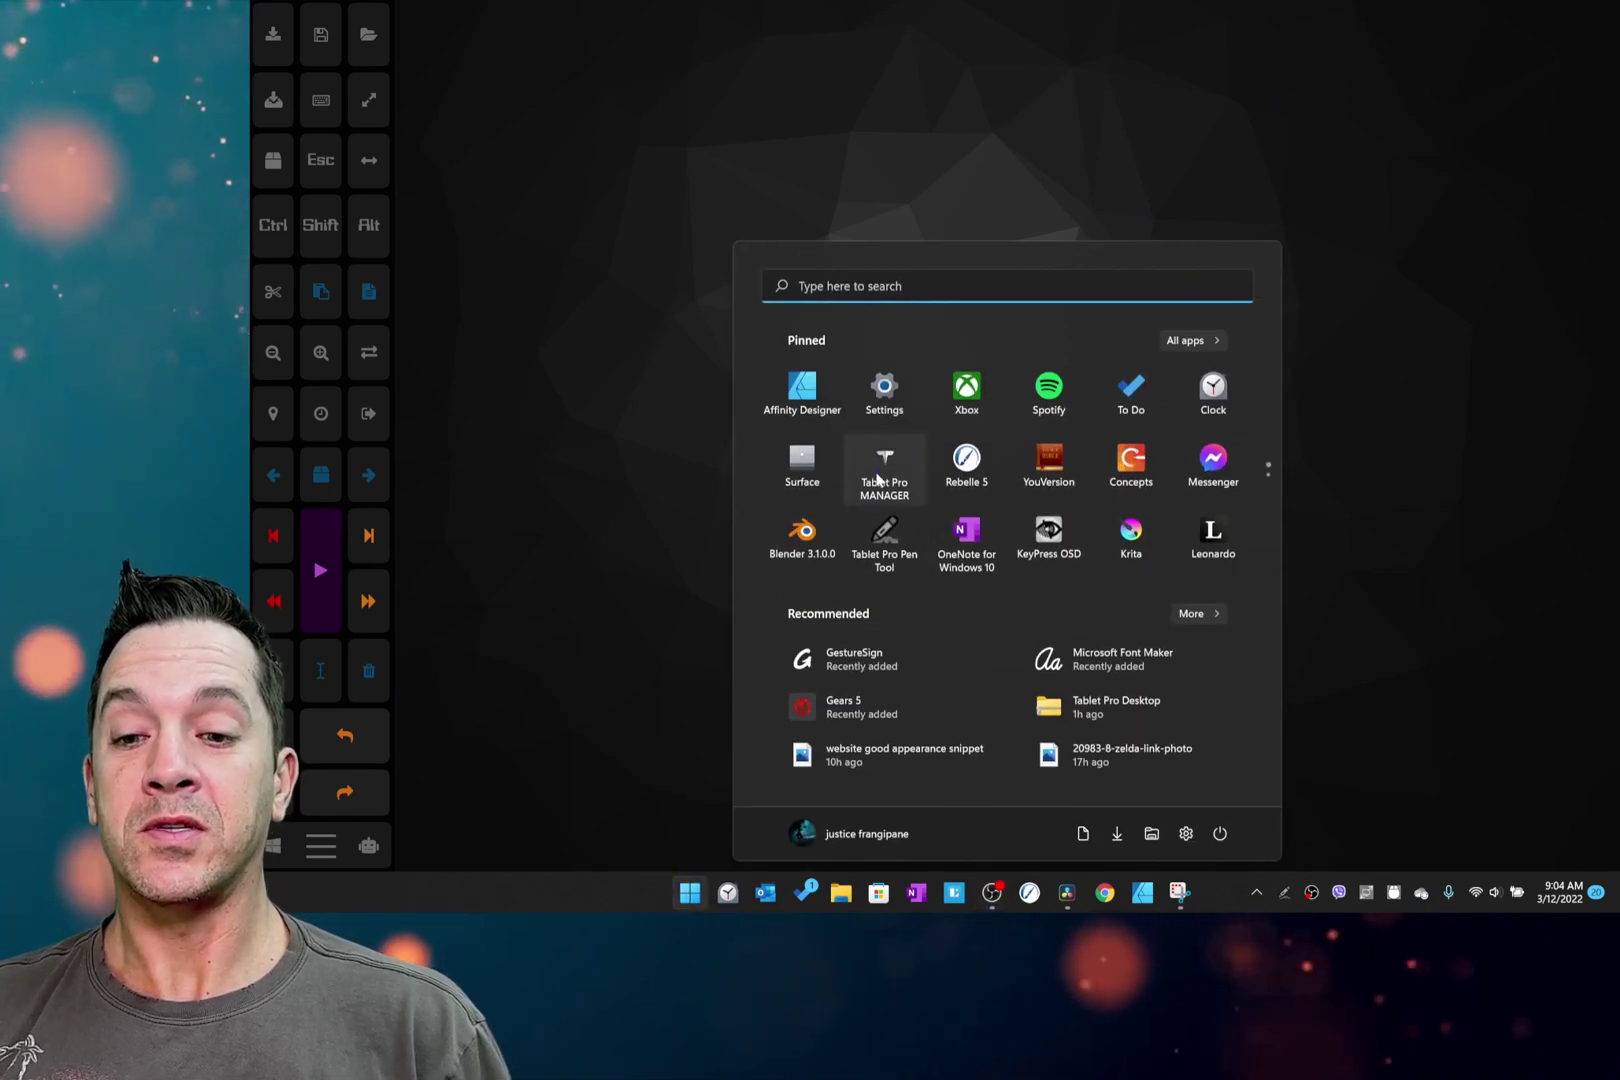
pyautogui.click(877, 480)
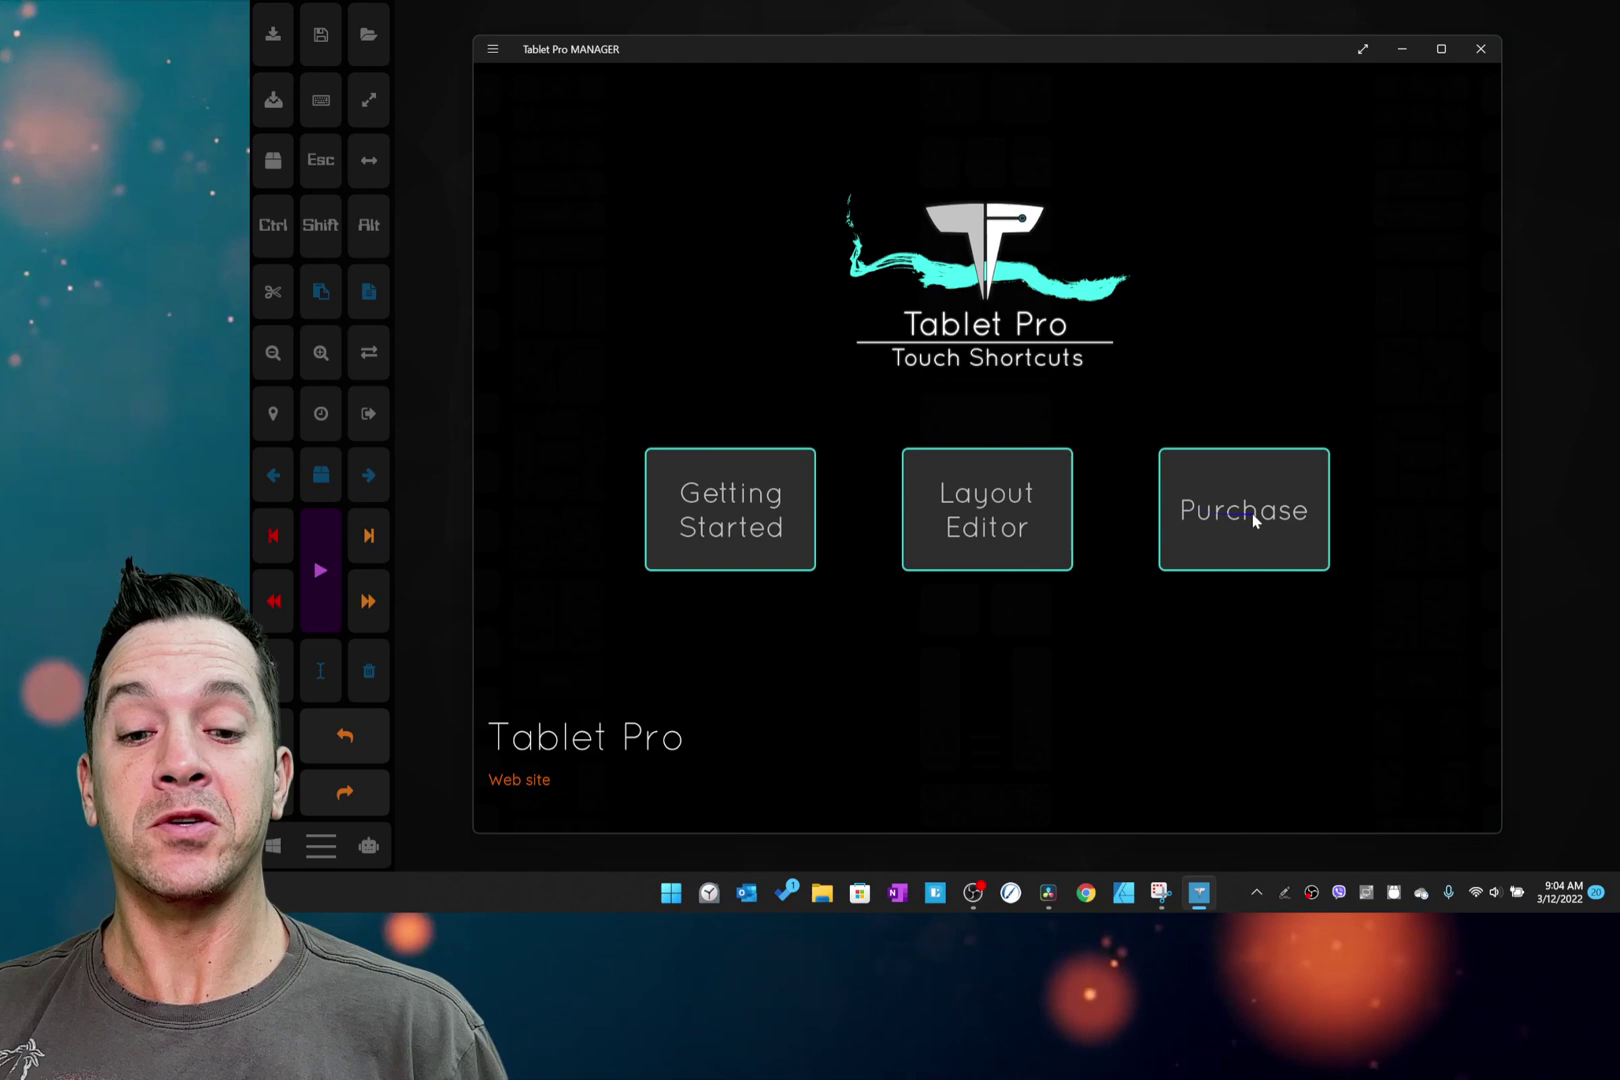
pyautogui.click(1252, 513)
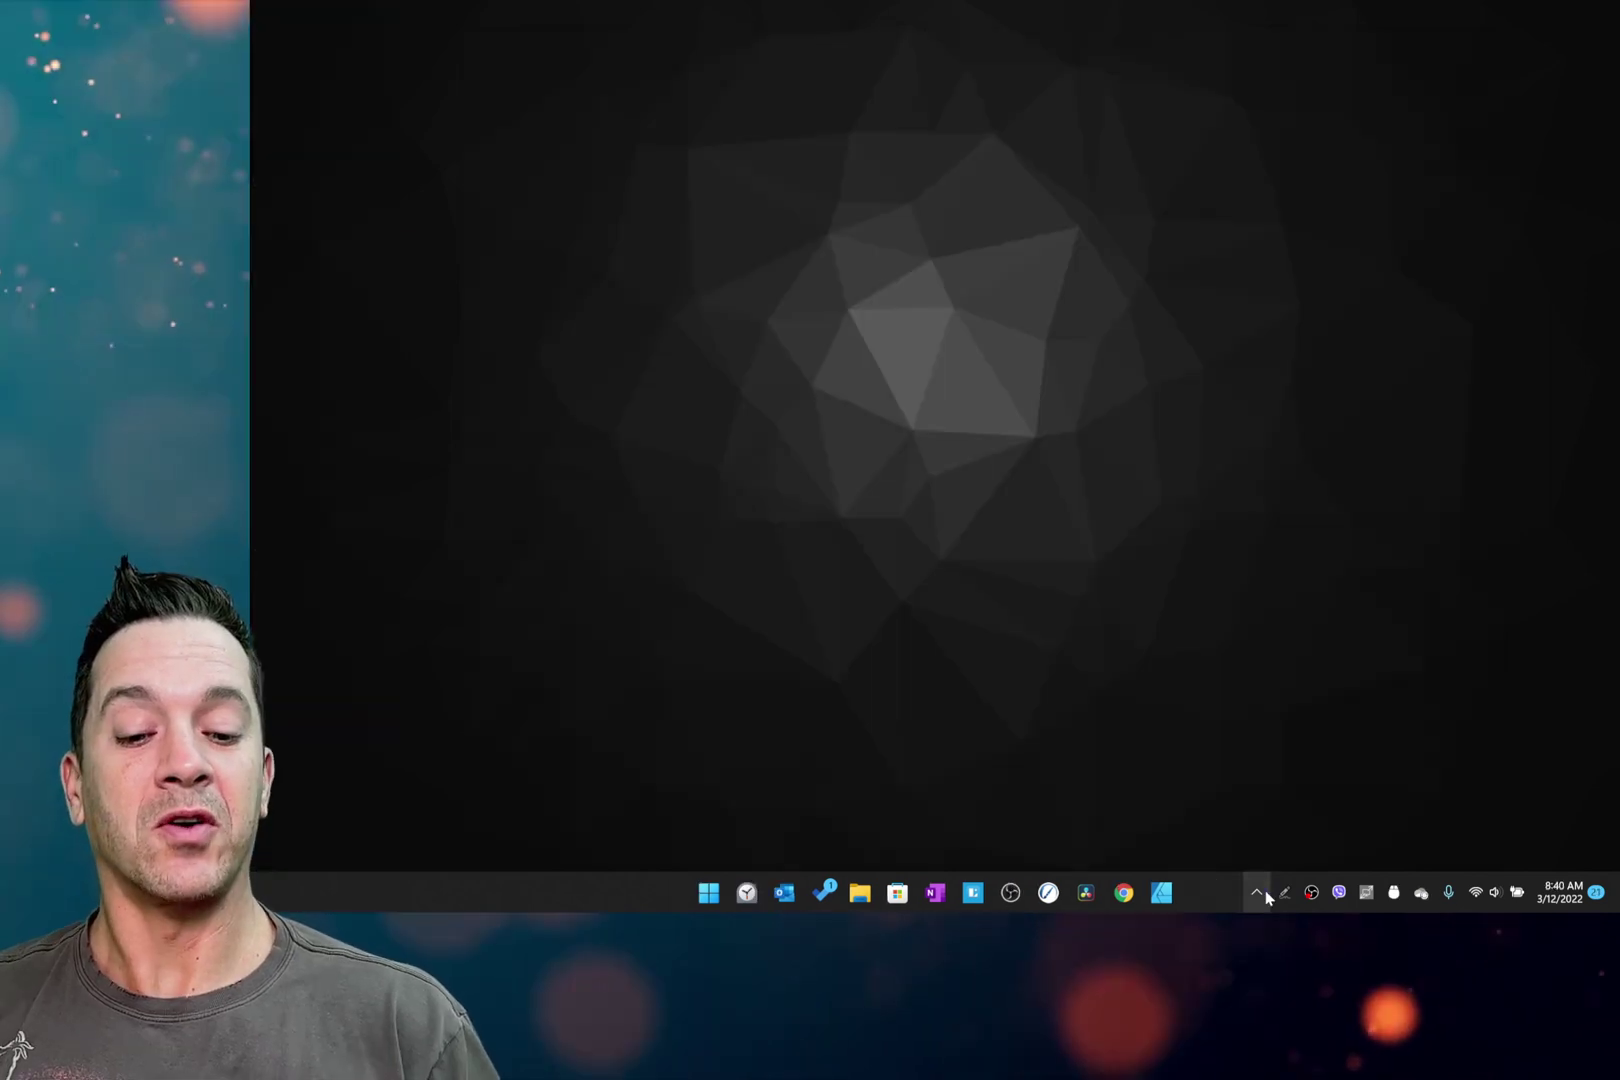
pyautogui.click(1280, 891)
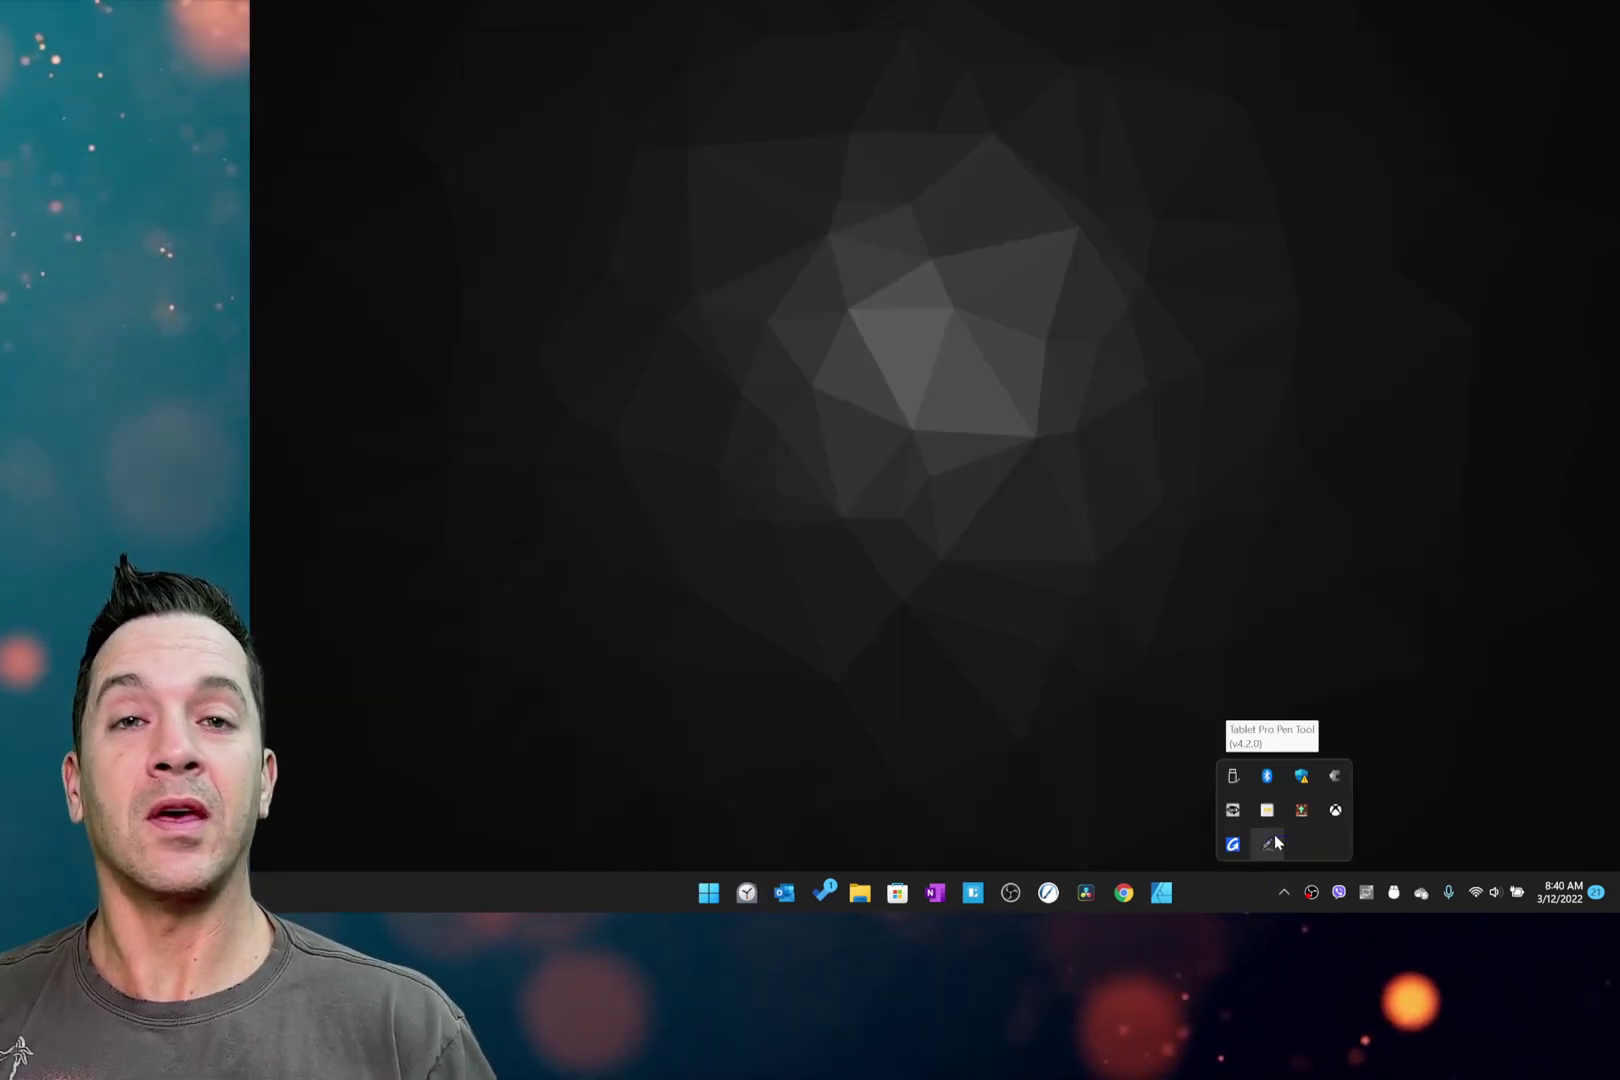
# Move the Pen Tool icon from the hidden tray icons onto the taskbar.
pyautogui.moveTo(1274, 840); pyautogui.dragTo(1300, 900)
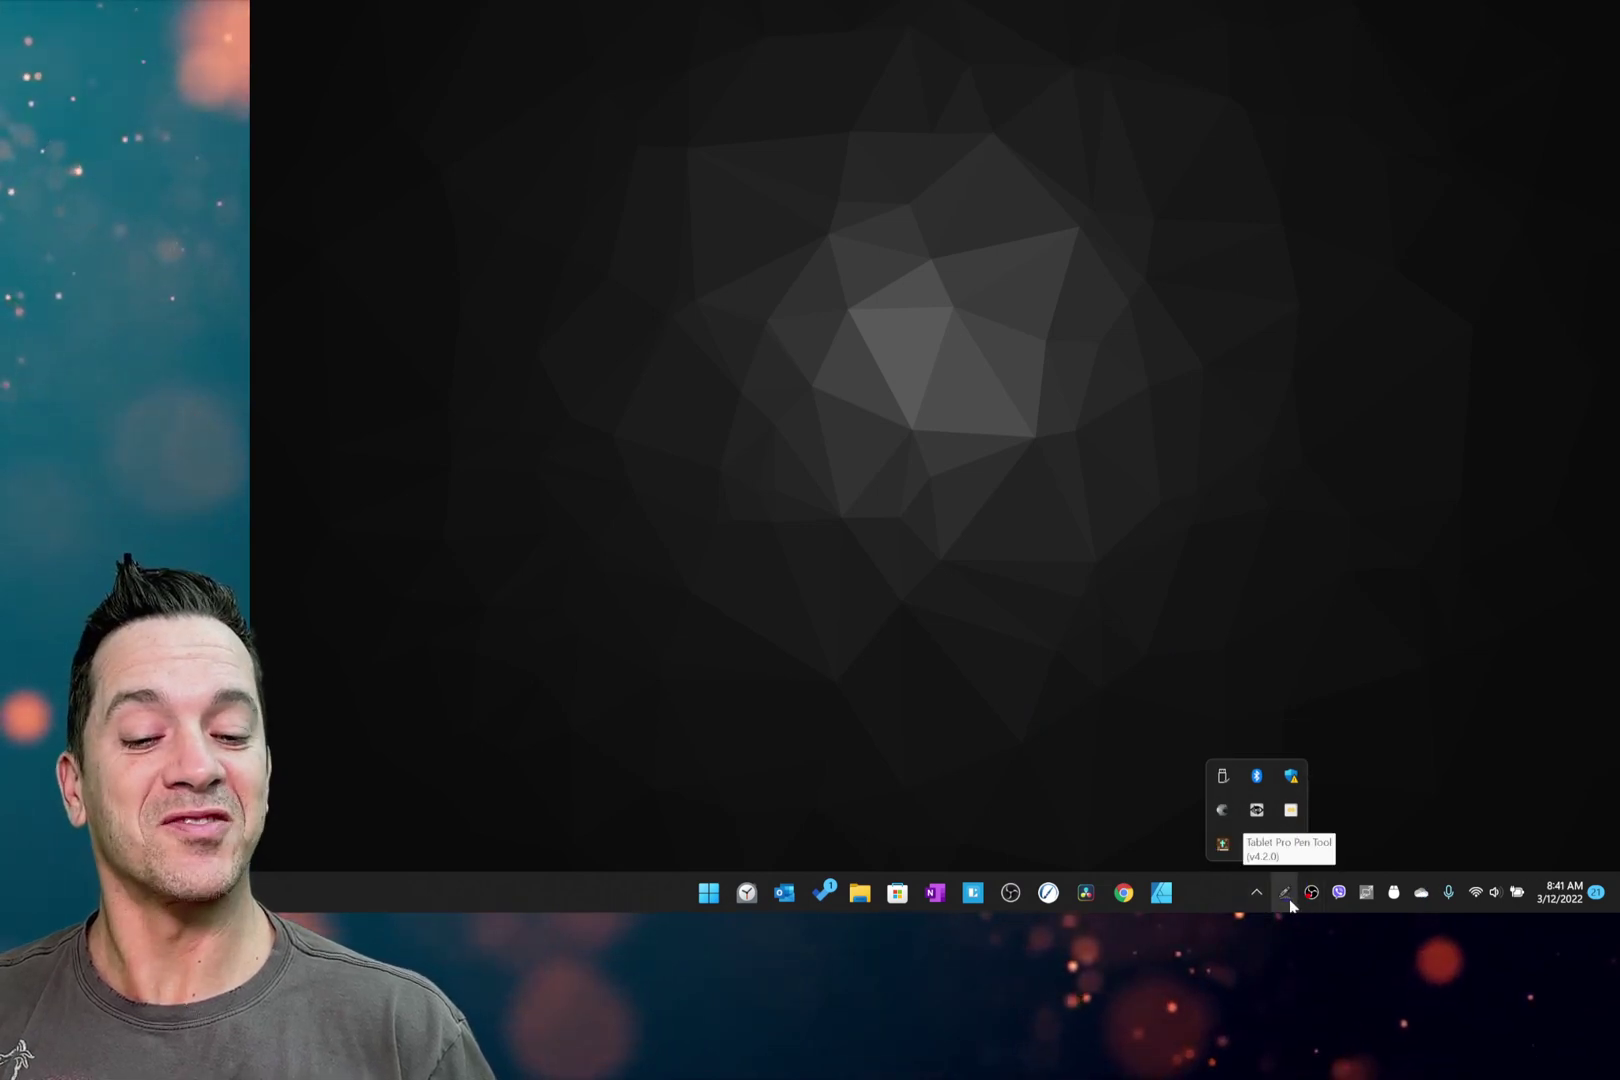
pyautogui.click(1256, 898)
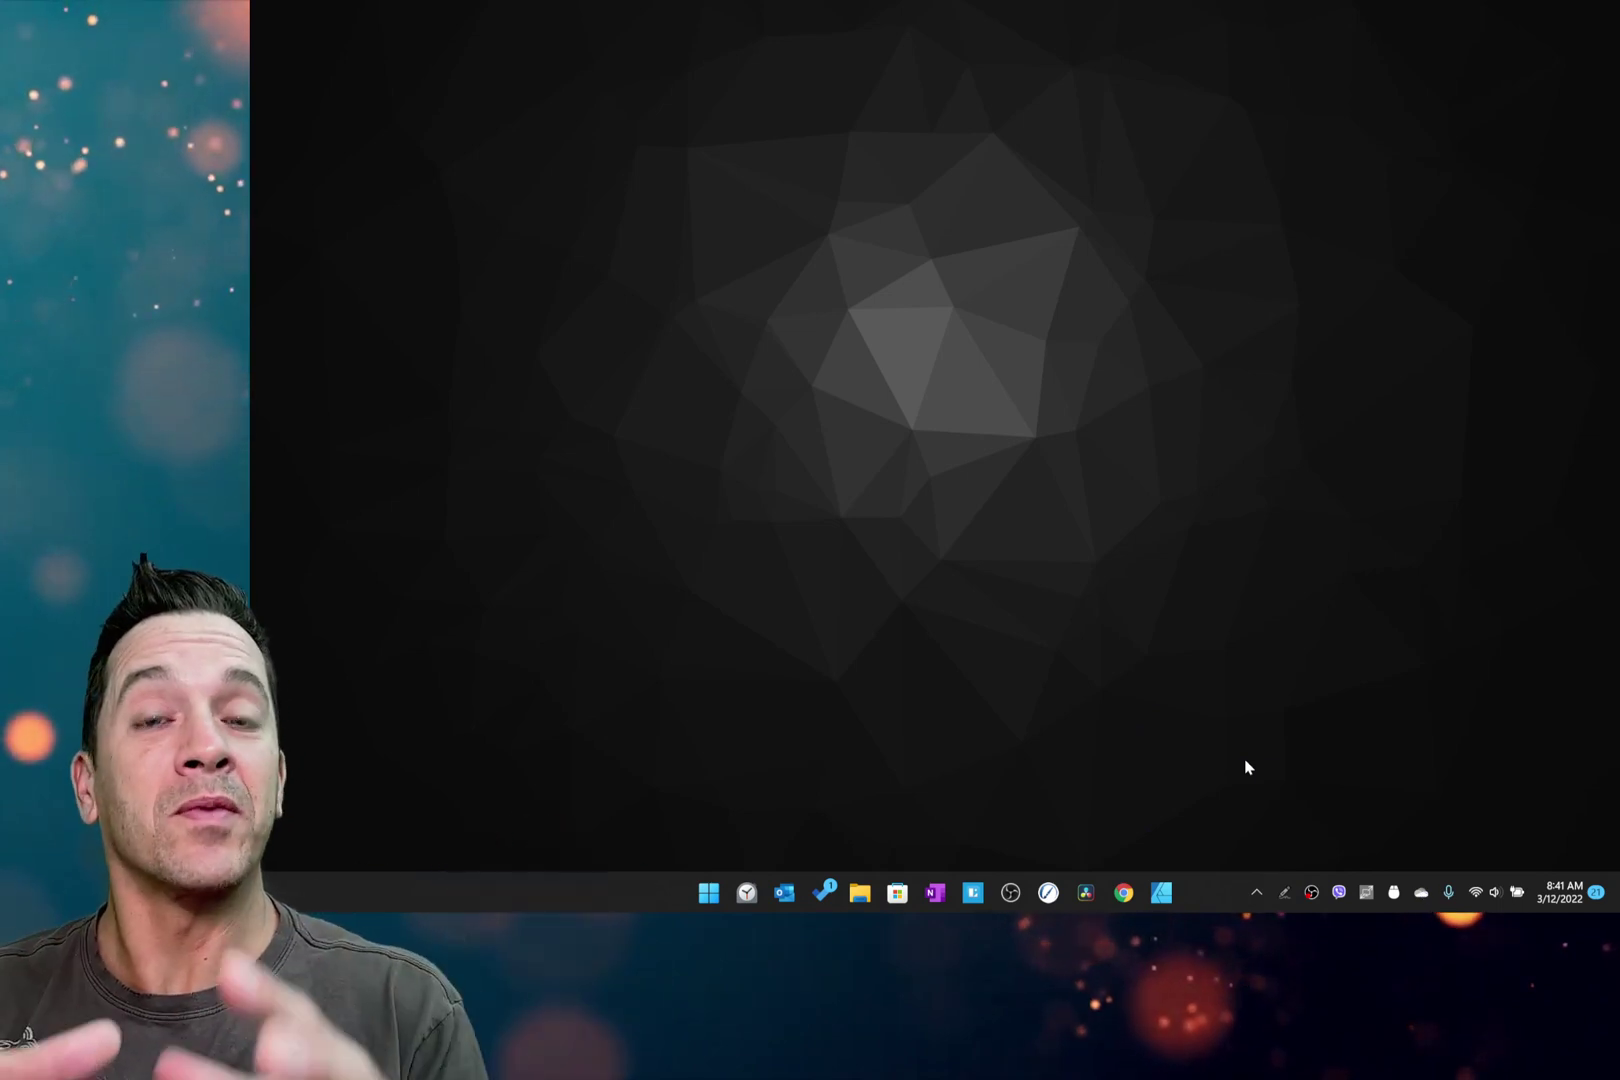
# Open the Pen Tool welcome guide from its tray icon menu.
pyautogui.rightClick(1287, 895)
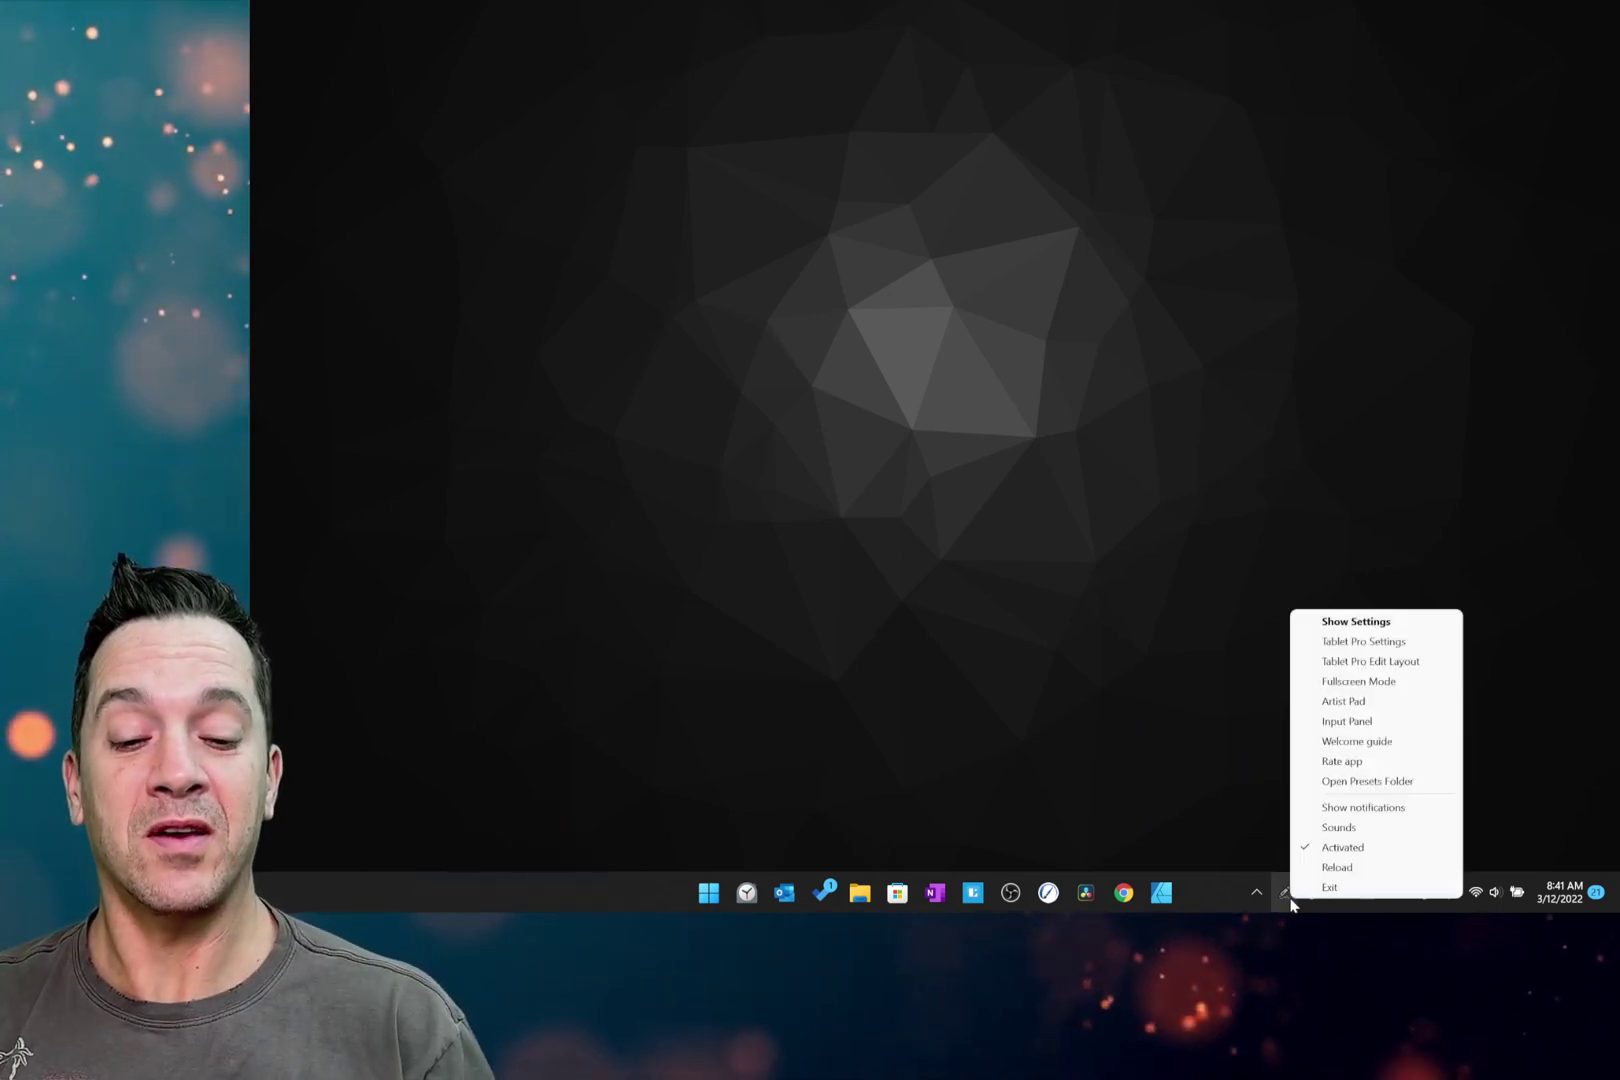
pyautogui.click(1370, 742)
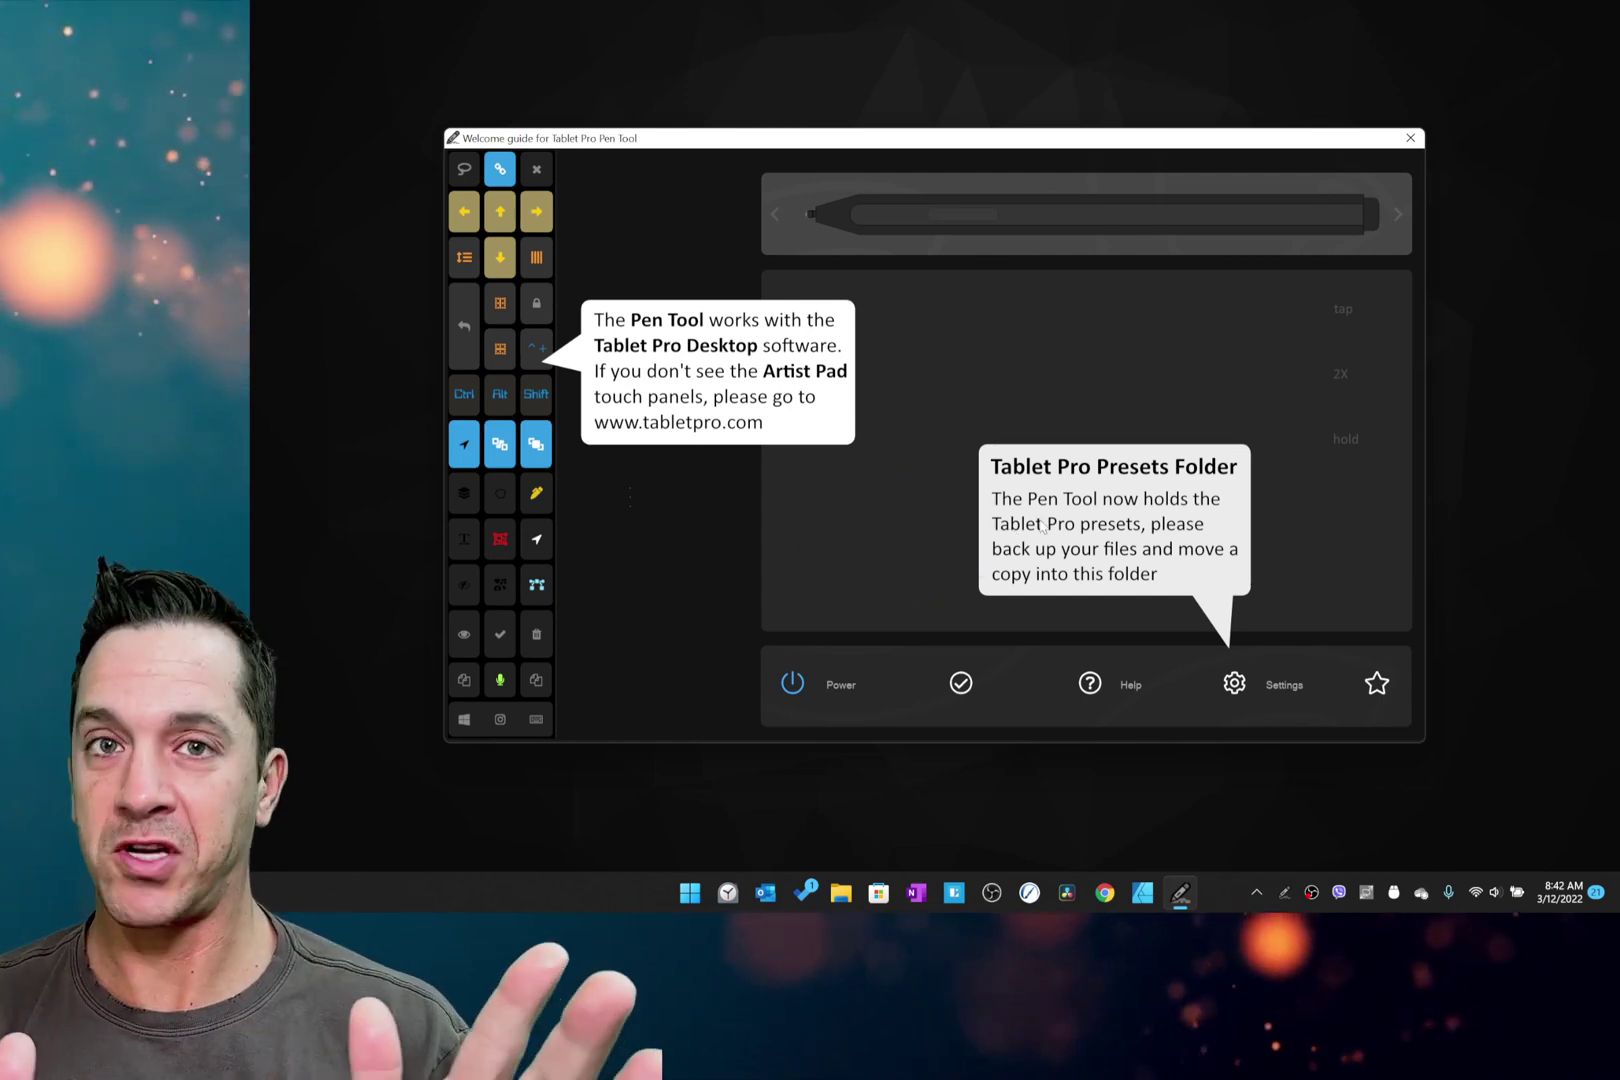
# Page through the welcome guide past the stylus button settings to the Configuration window.
pyautogui.click(1170, 568)
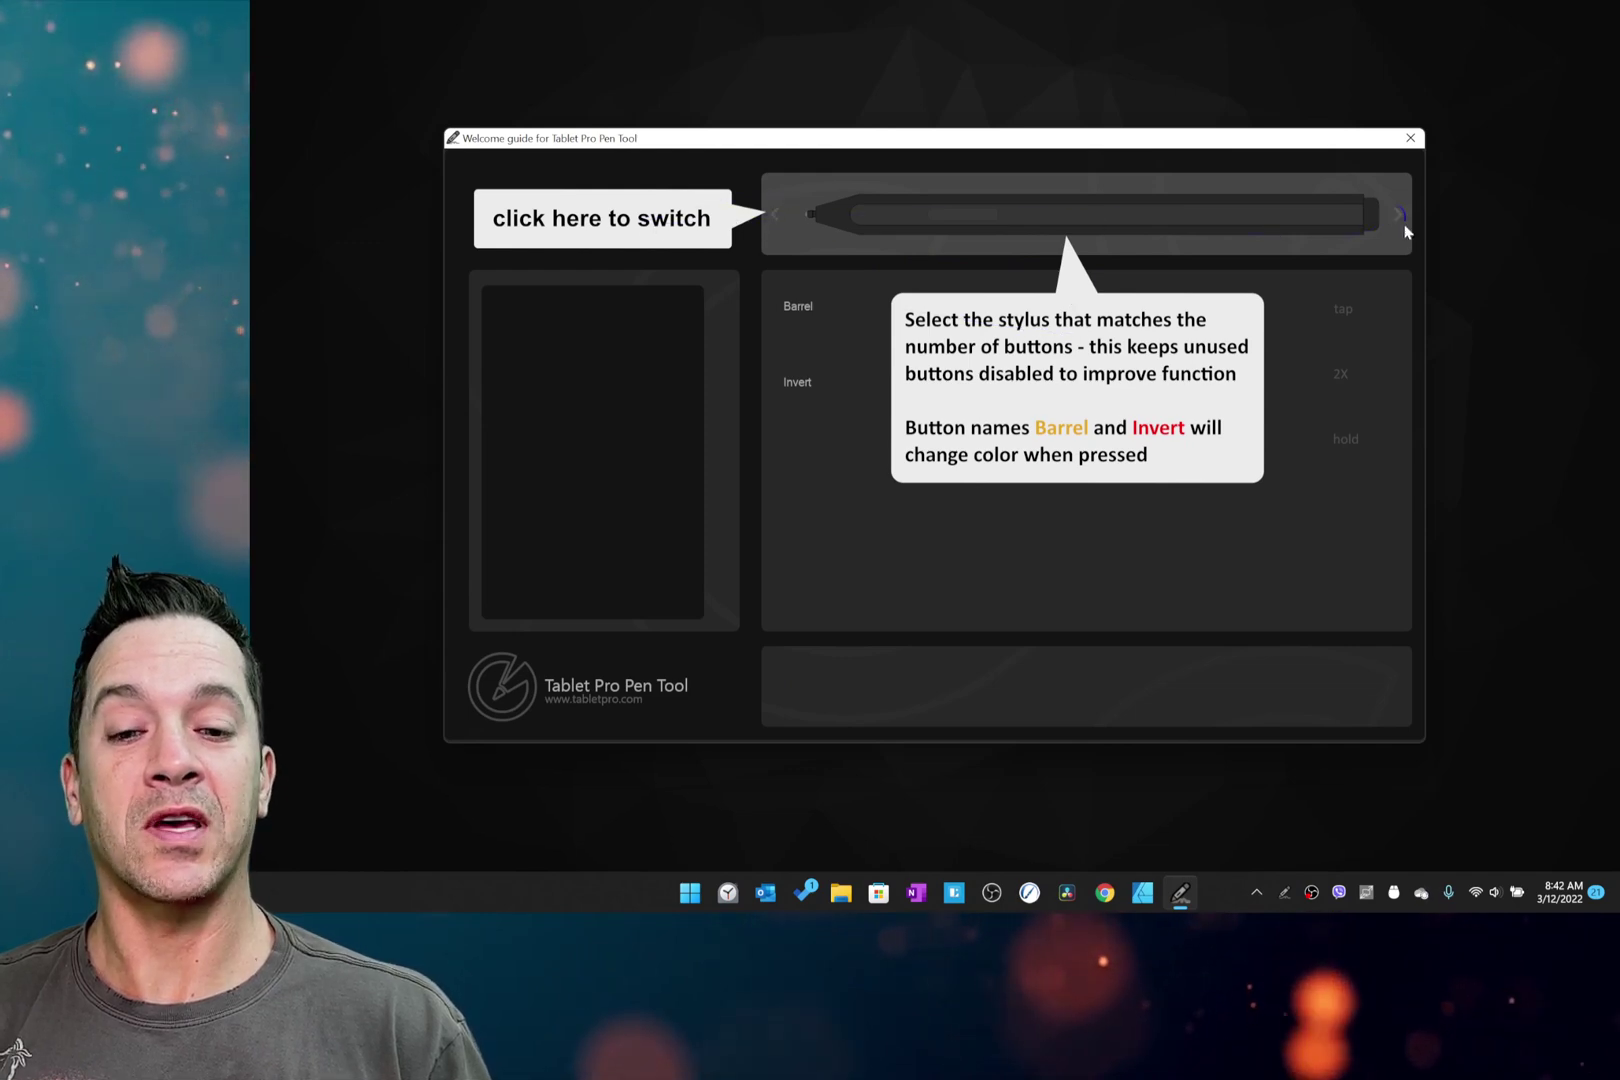
pyautogui.click(1066, 435)
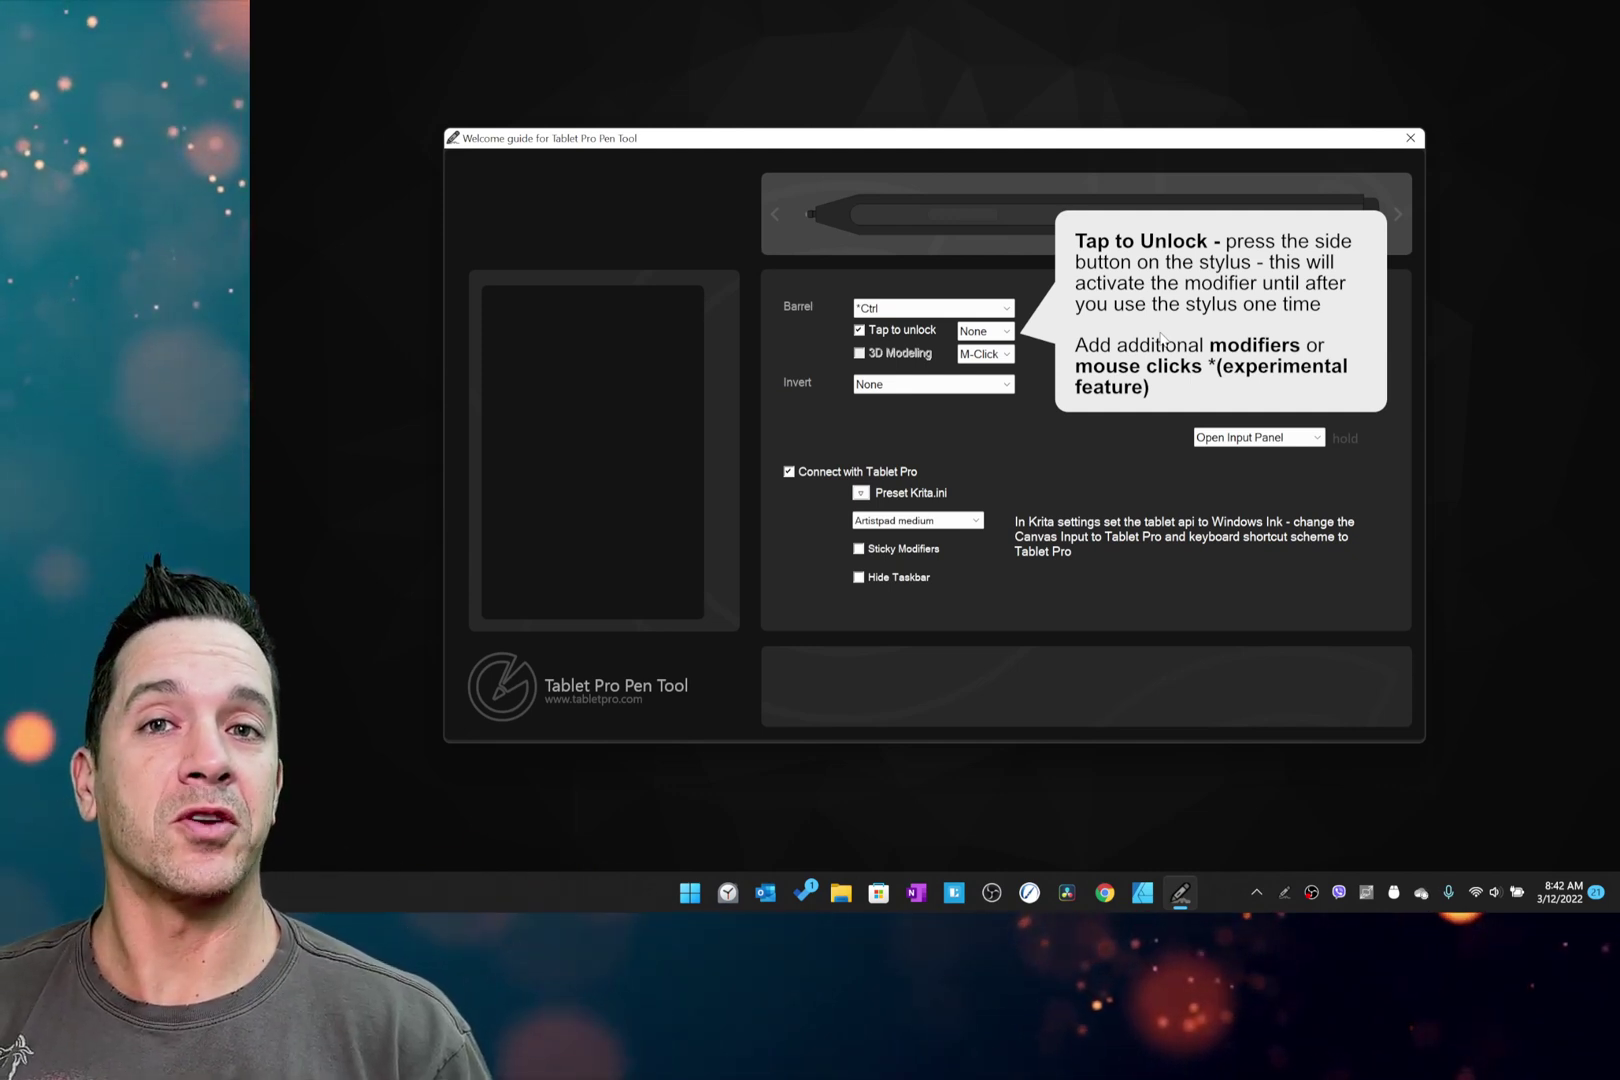
pyautogui.moveTo(1145, 316); pyautogui.dragTo(1070, 372)
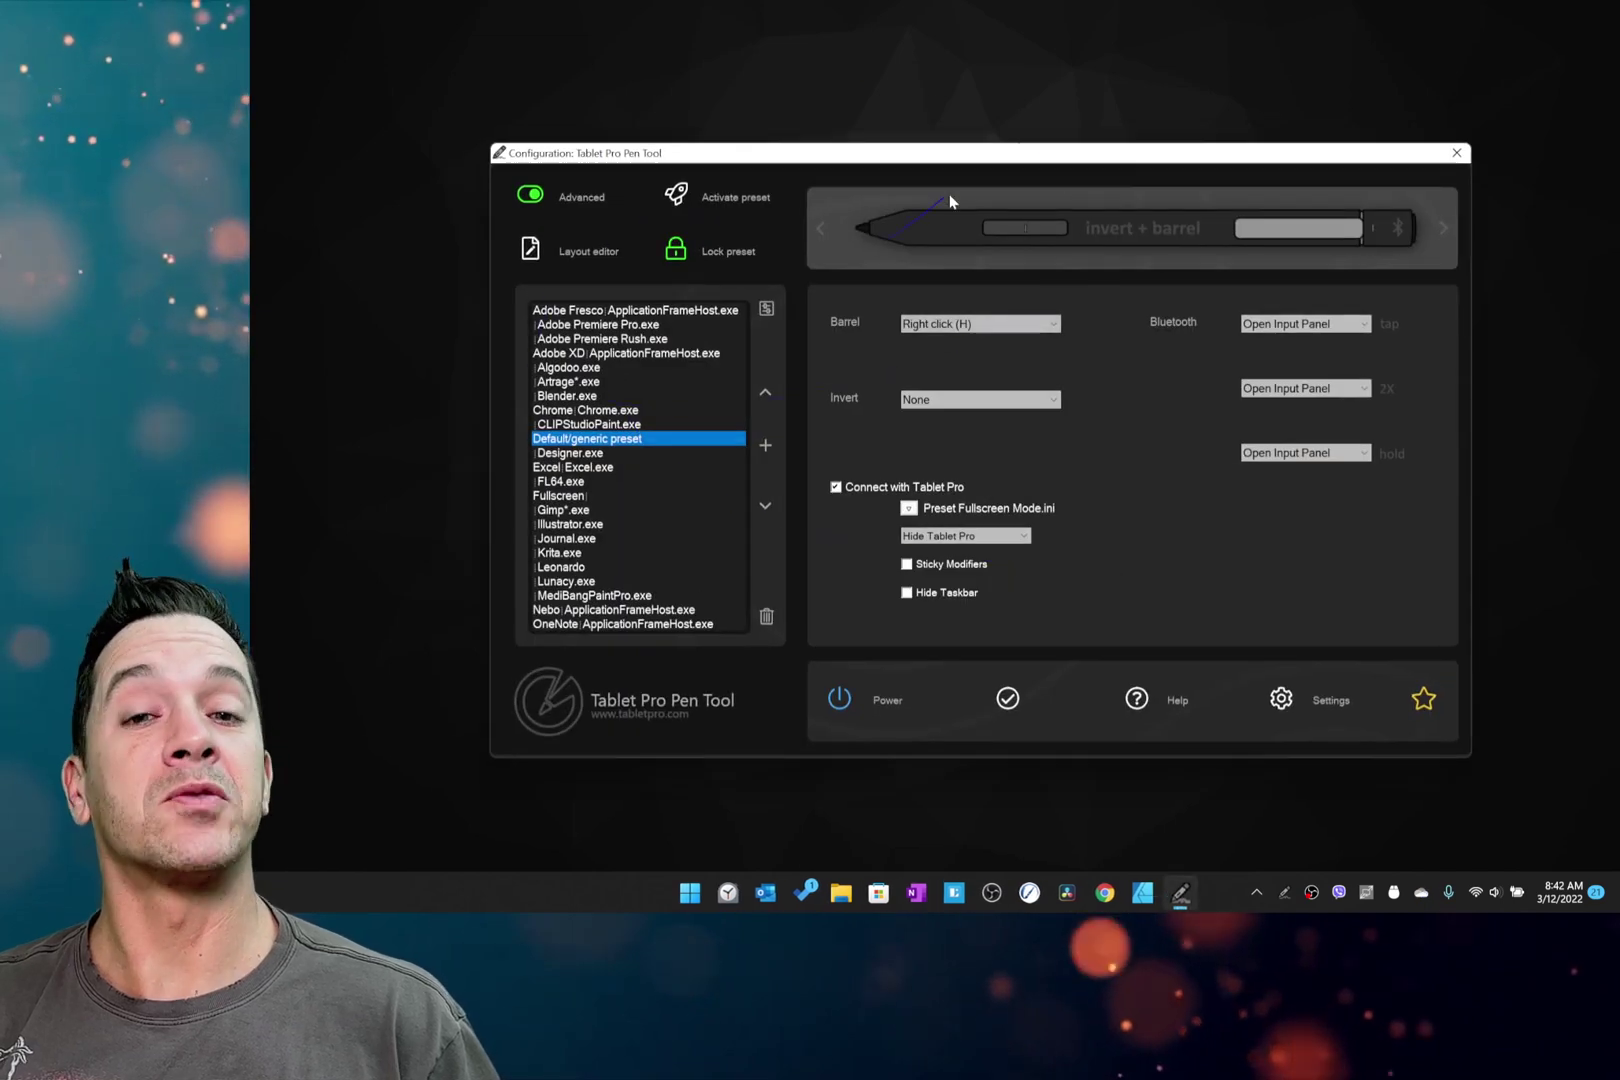
# Select the Excel|Excel.exe preset, showing Preset Excel.ini with the Artistpad Medium layout.
pyautogui.click(568, 411)
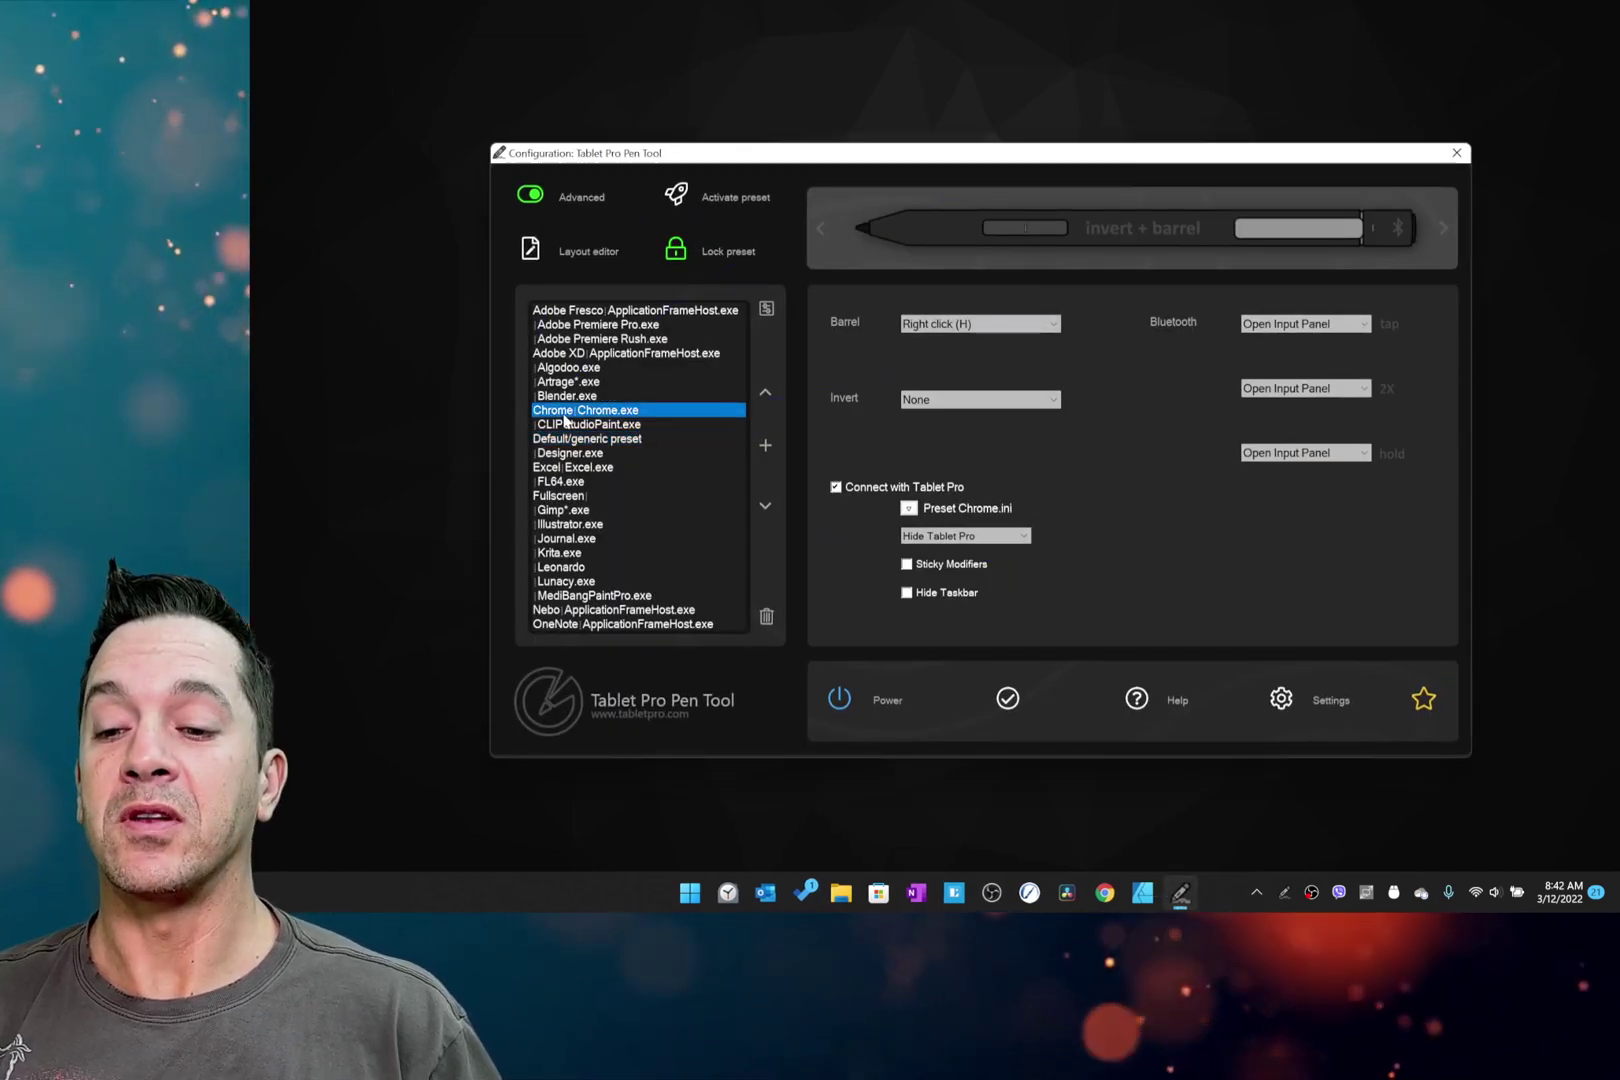
pyautogui.click(574, 425)
pyautogui.click(569, 440)
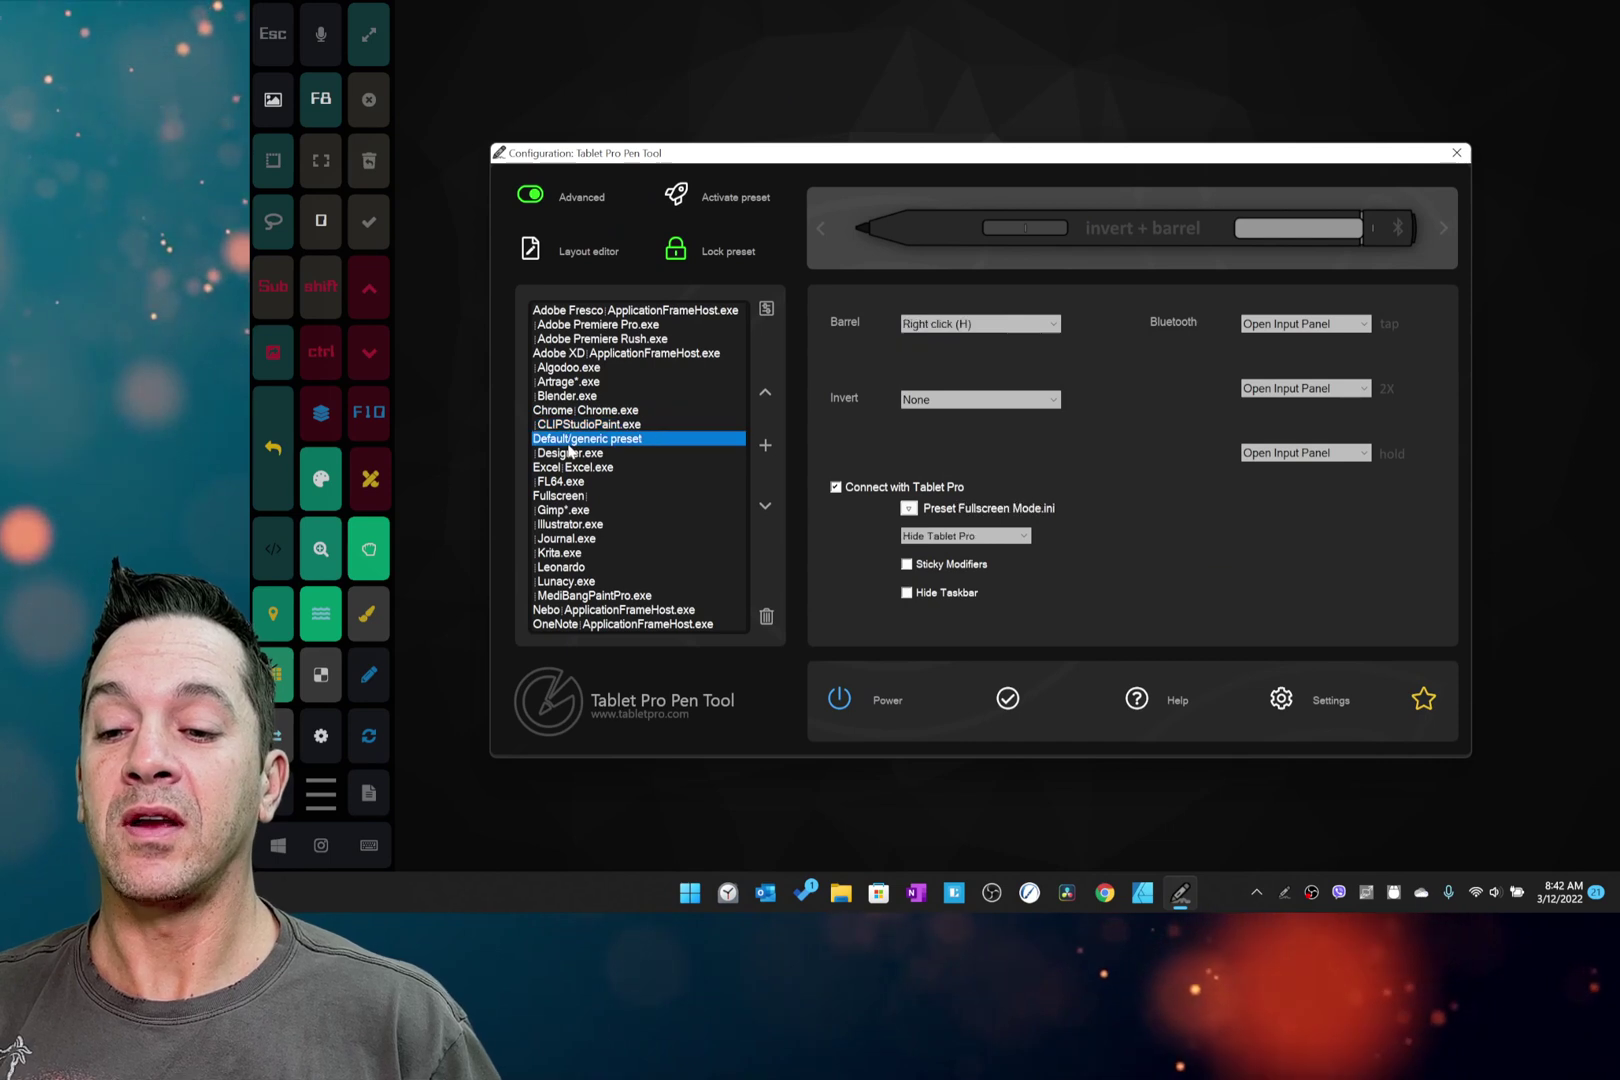
pyautogui.click(570, 453)
pyautogui.click(571, 468)
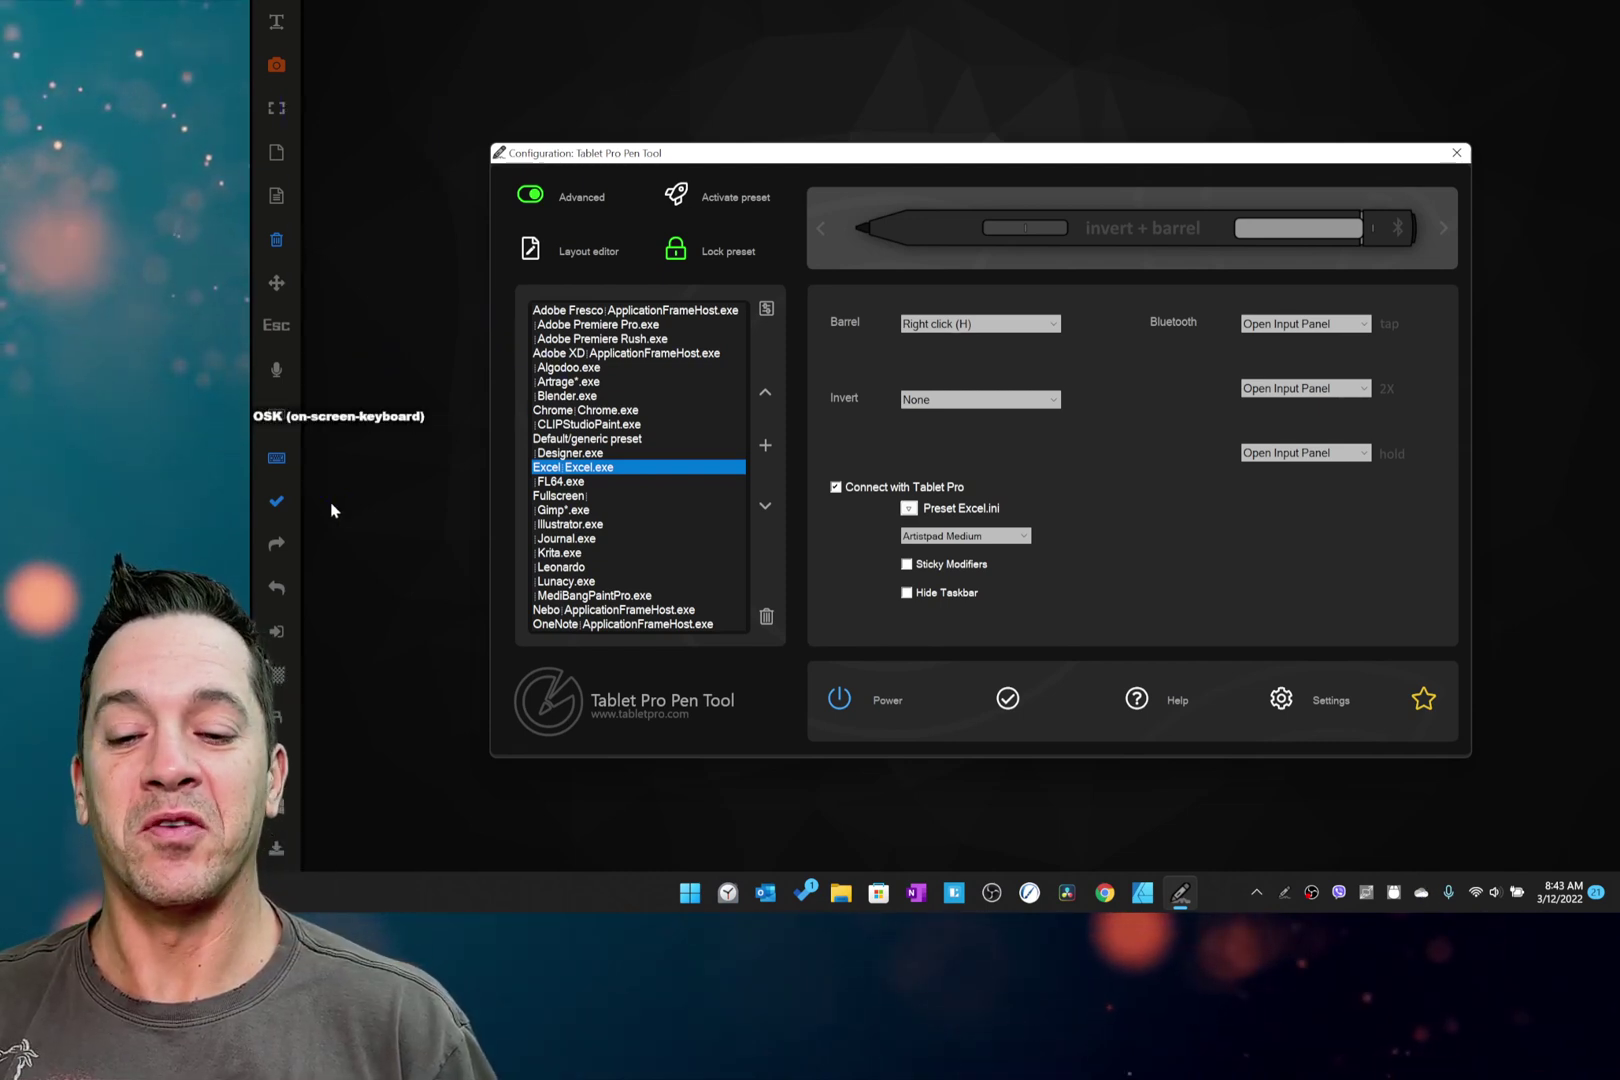
# Open the Pen Tool's Store rating page, dismiss the review form, and close the Store.
pyautogui.click(1424, 700)
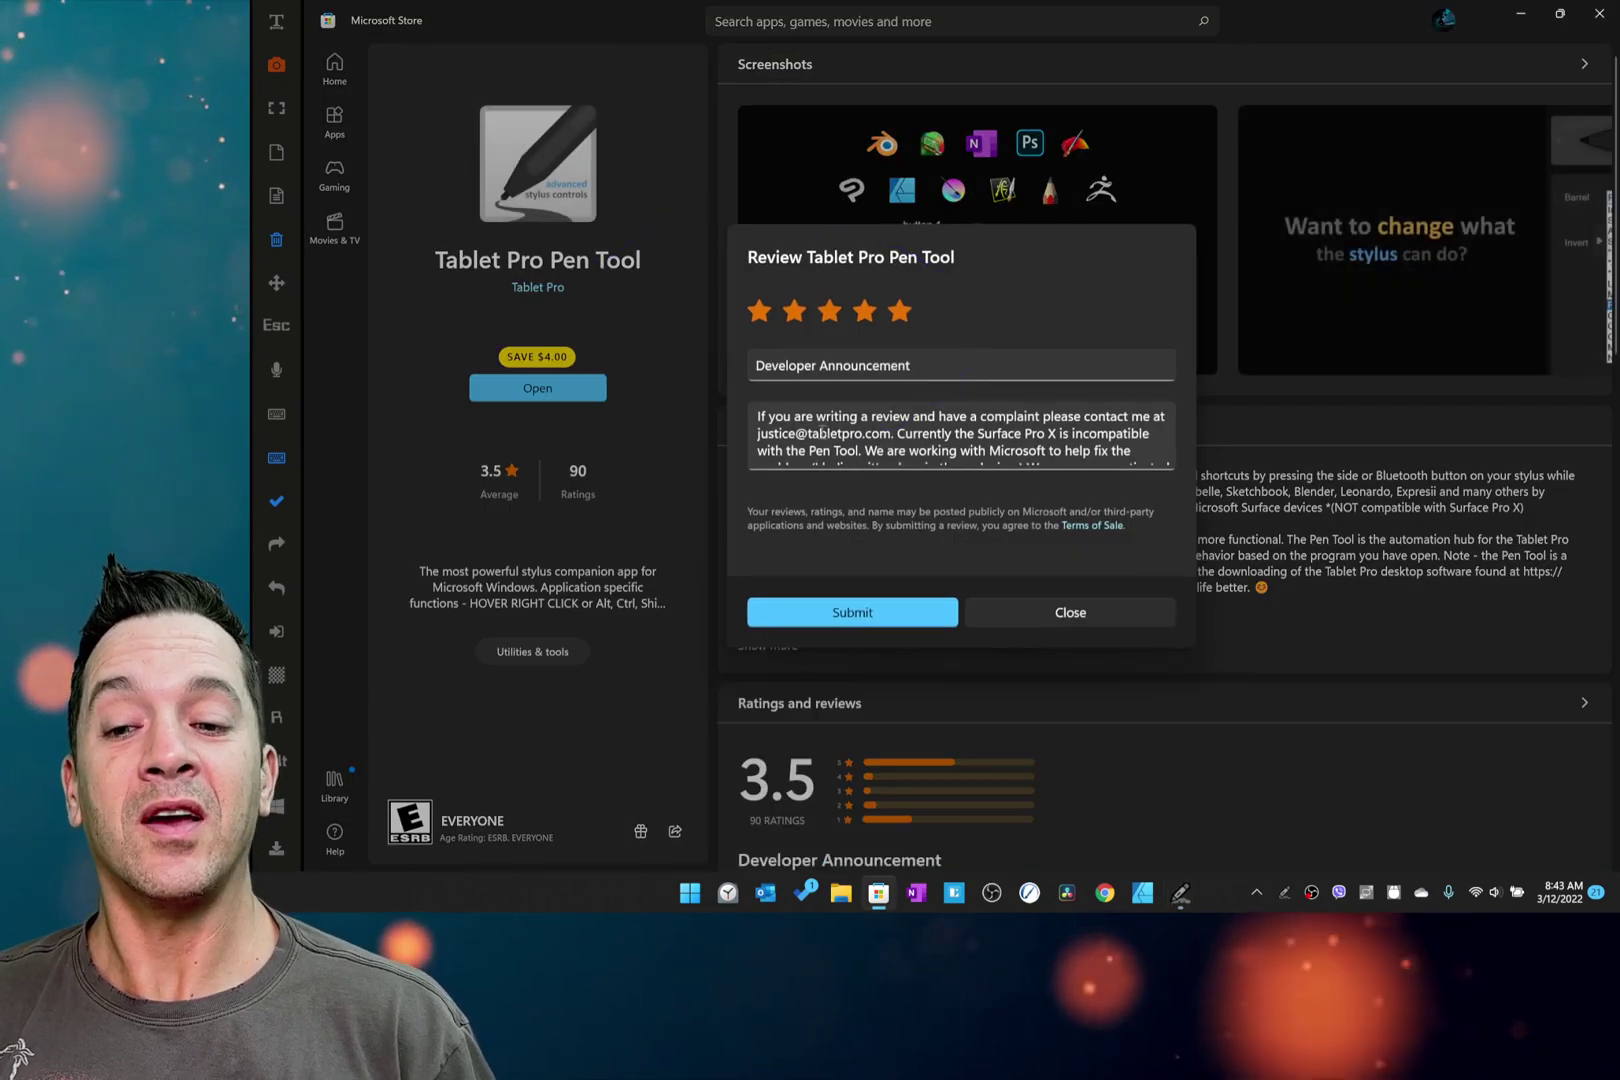
pyautogui.click(1070, 612)
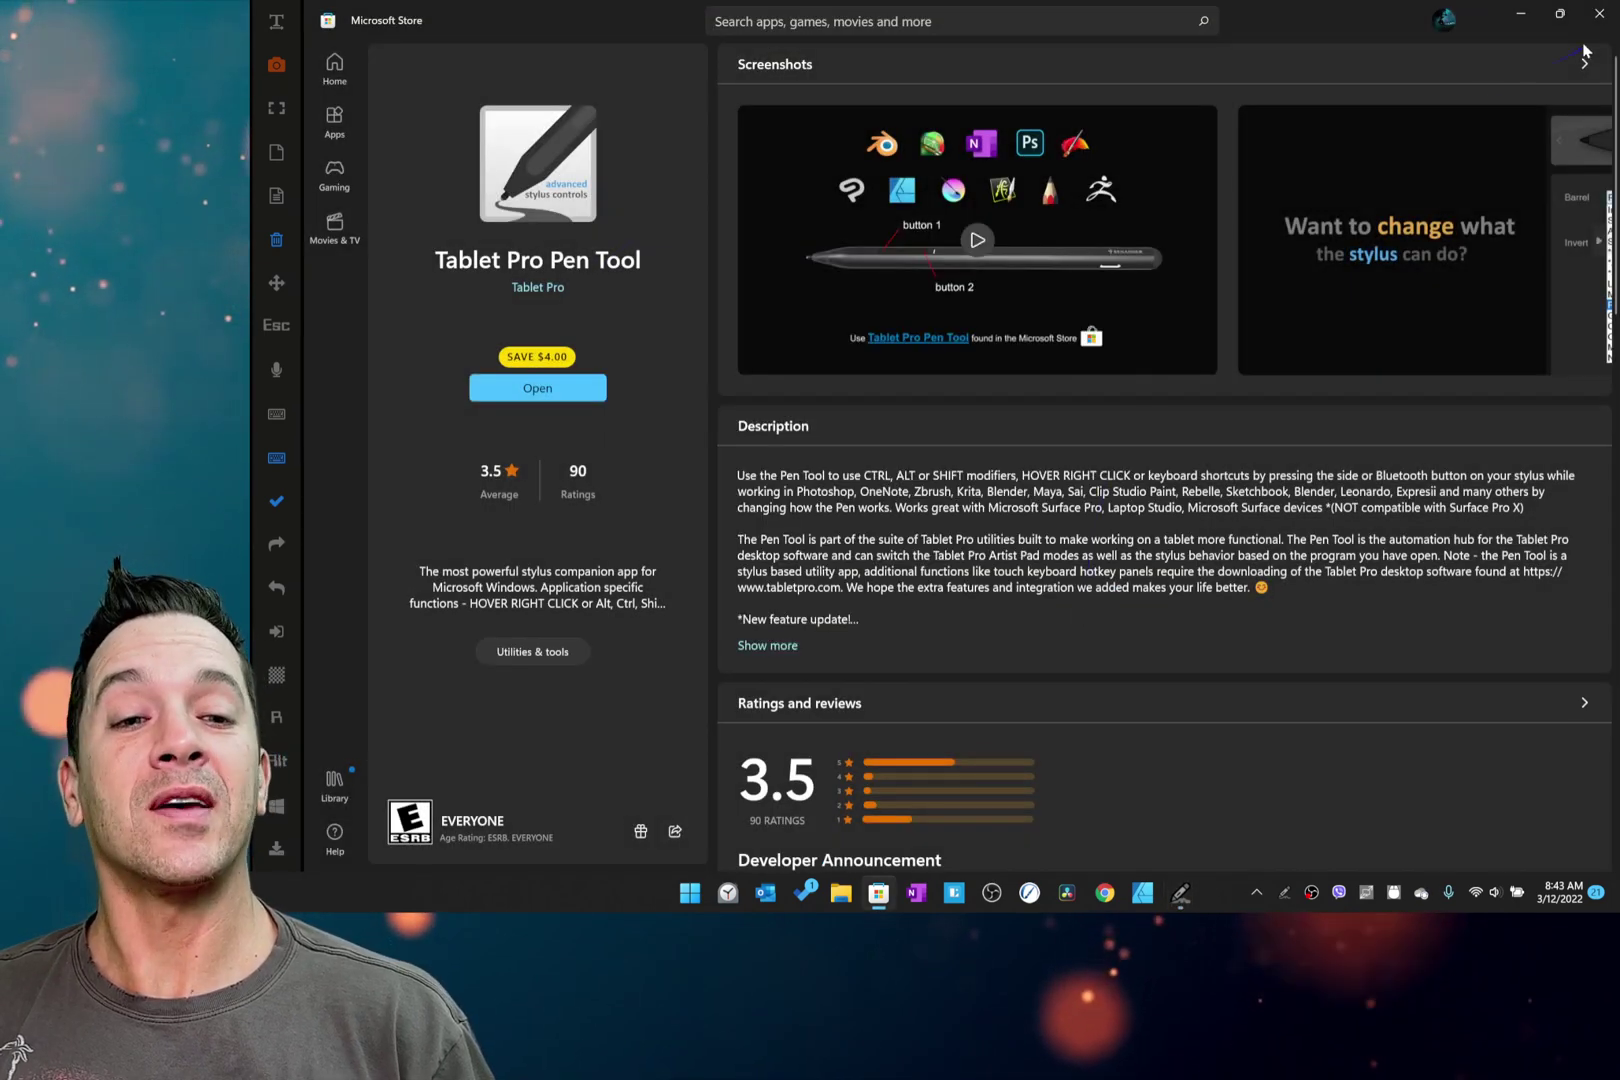
pyautogui.click(1597, 28)
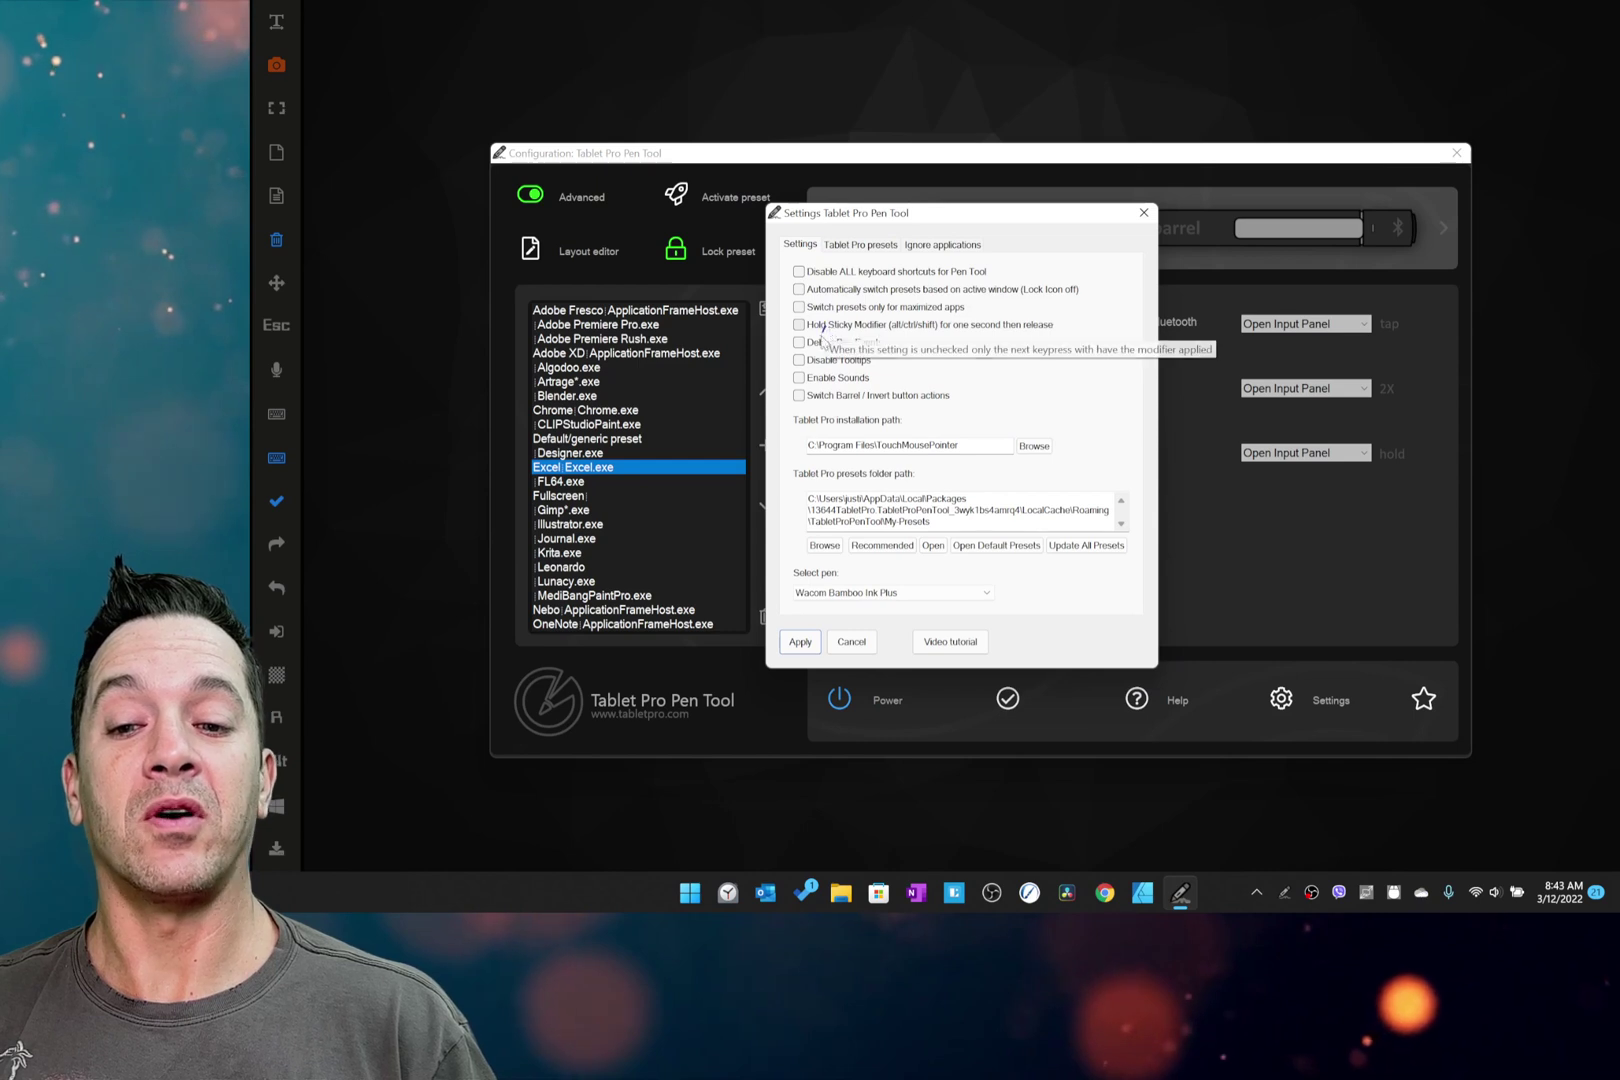
# Check the Tablet Pro presets tab, then open the My-Presets folder in File Explorer.
pyautogui.click(862, 245)
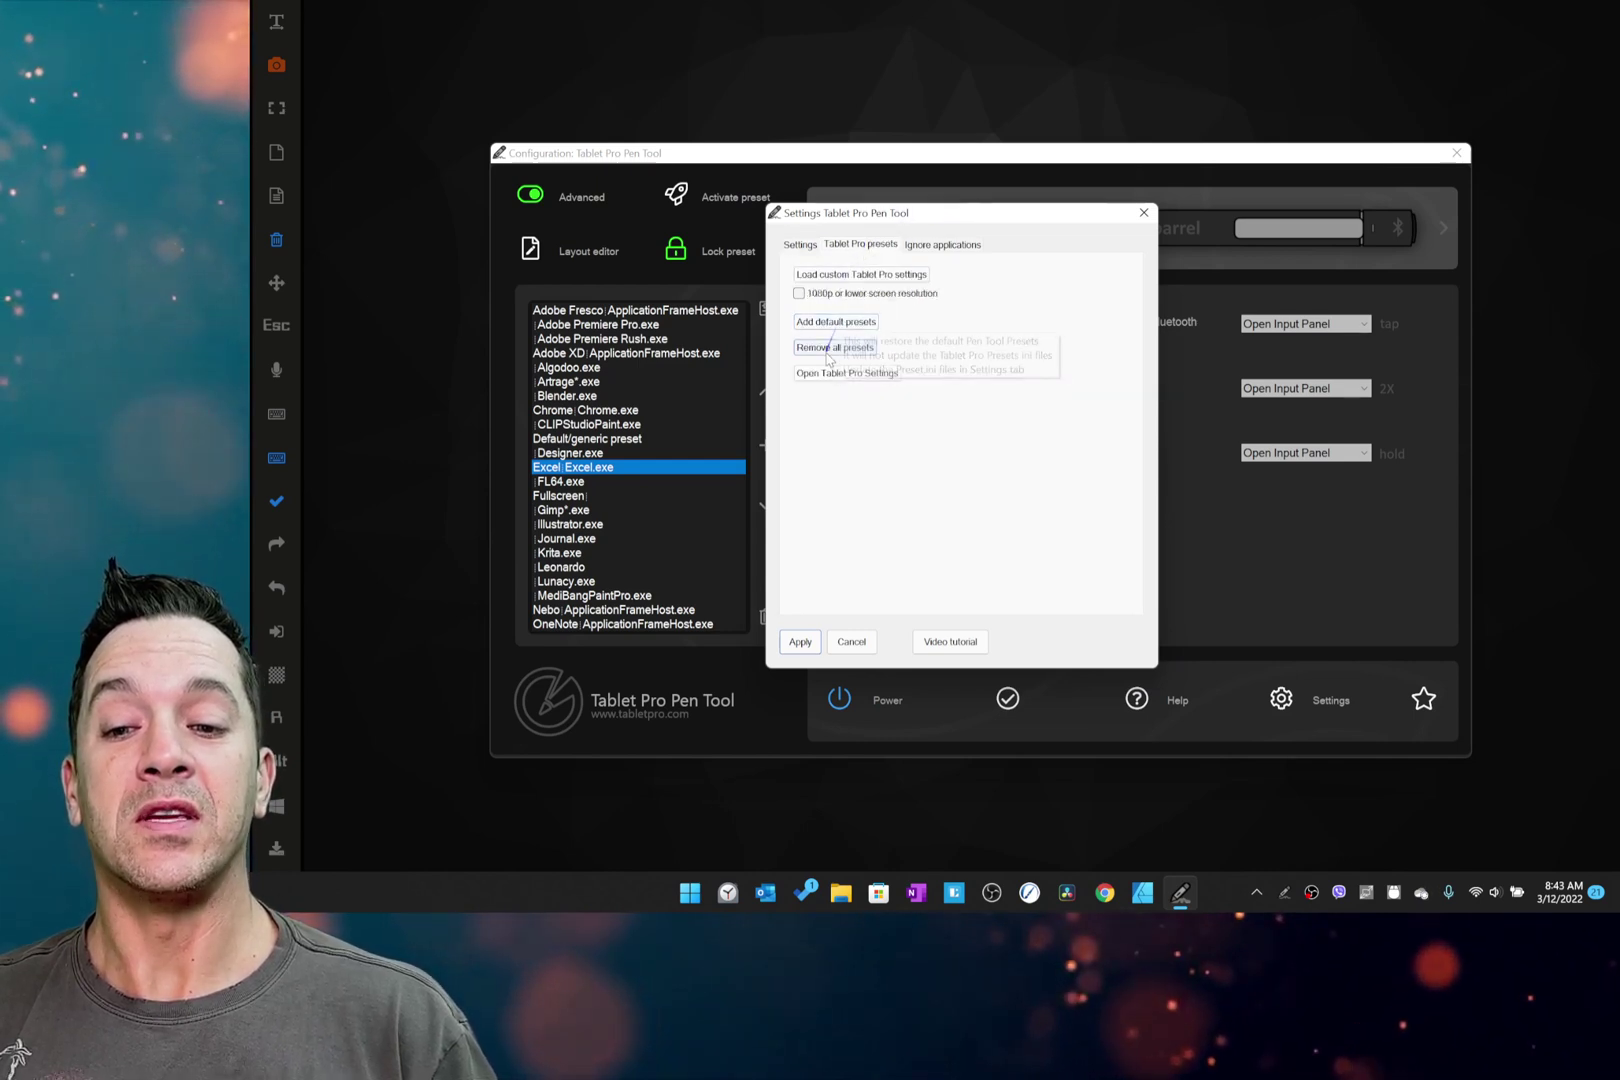
pyautogui.click(852, 642)
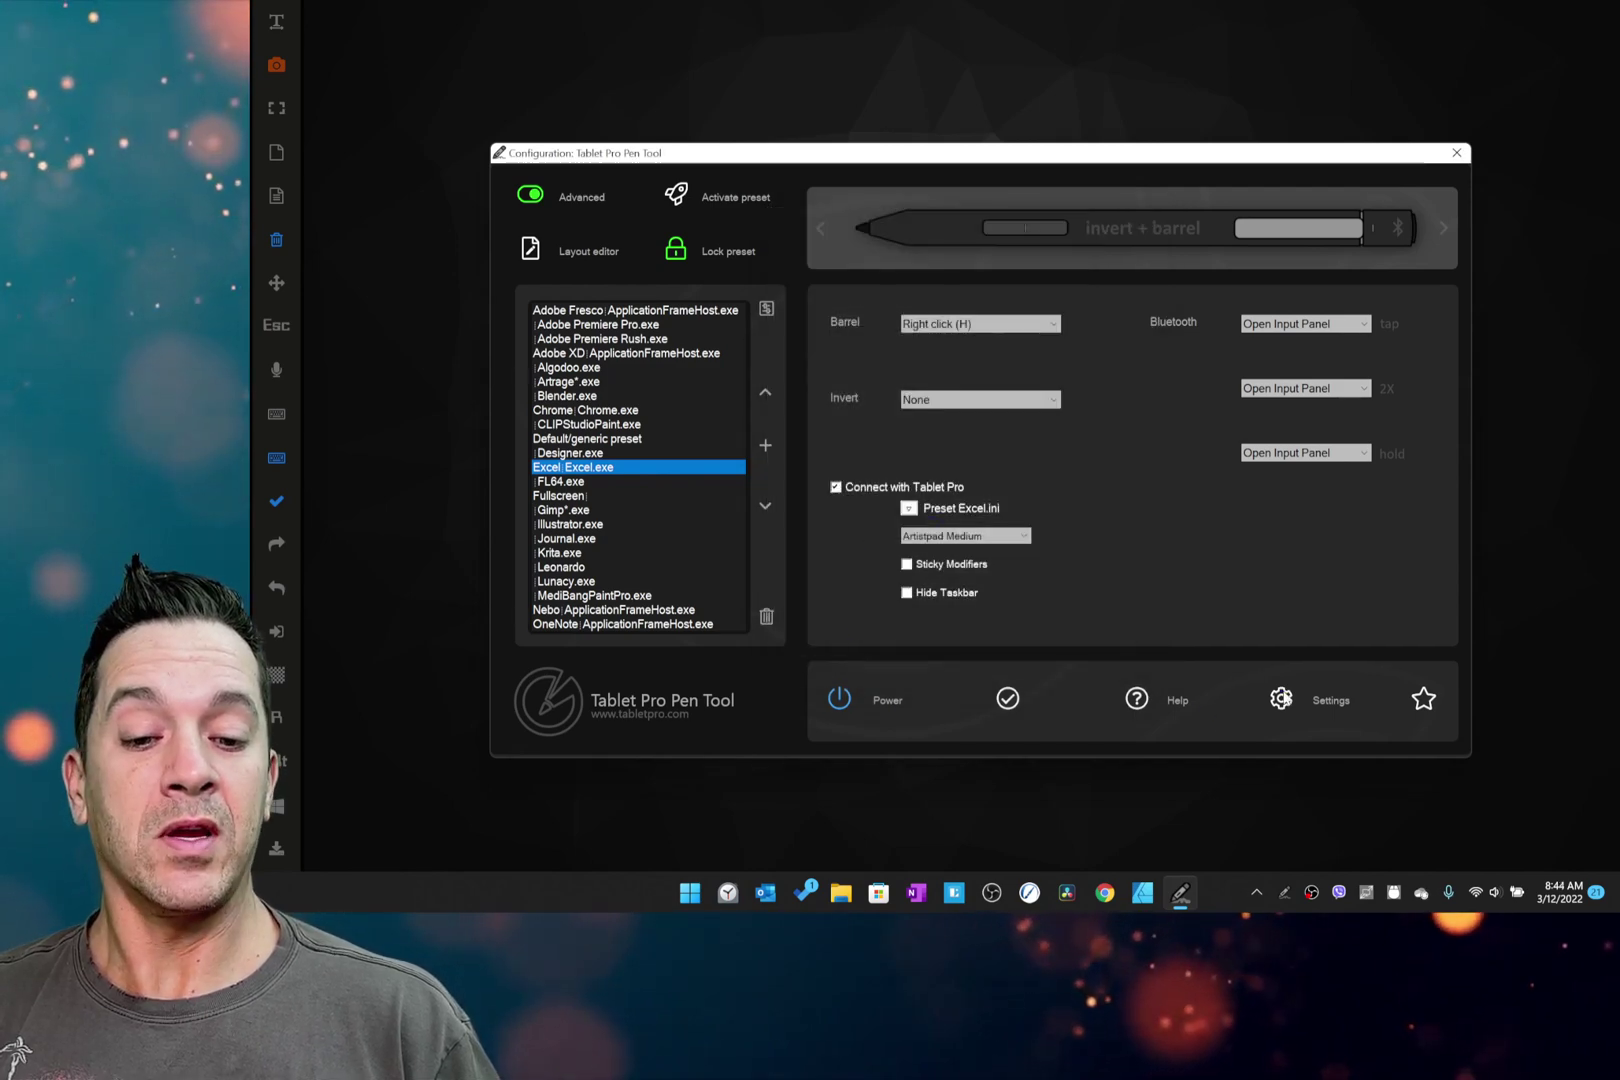
pyautogui.click(1281, 698)
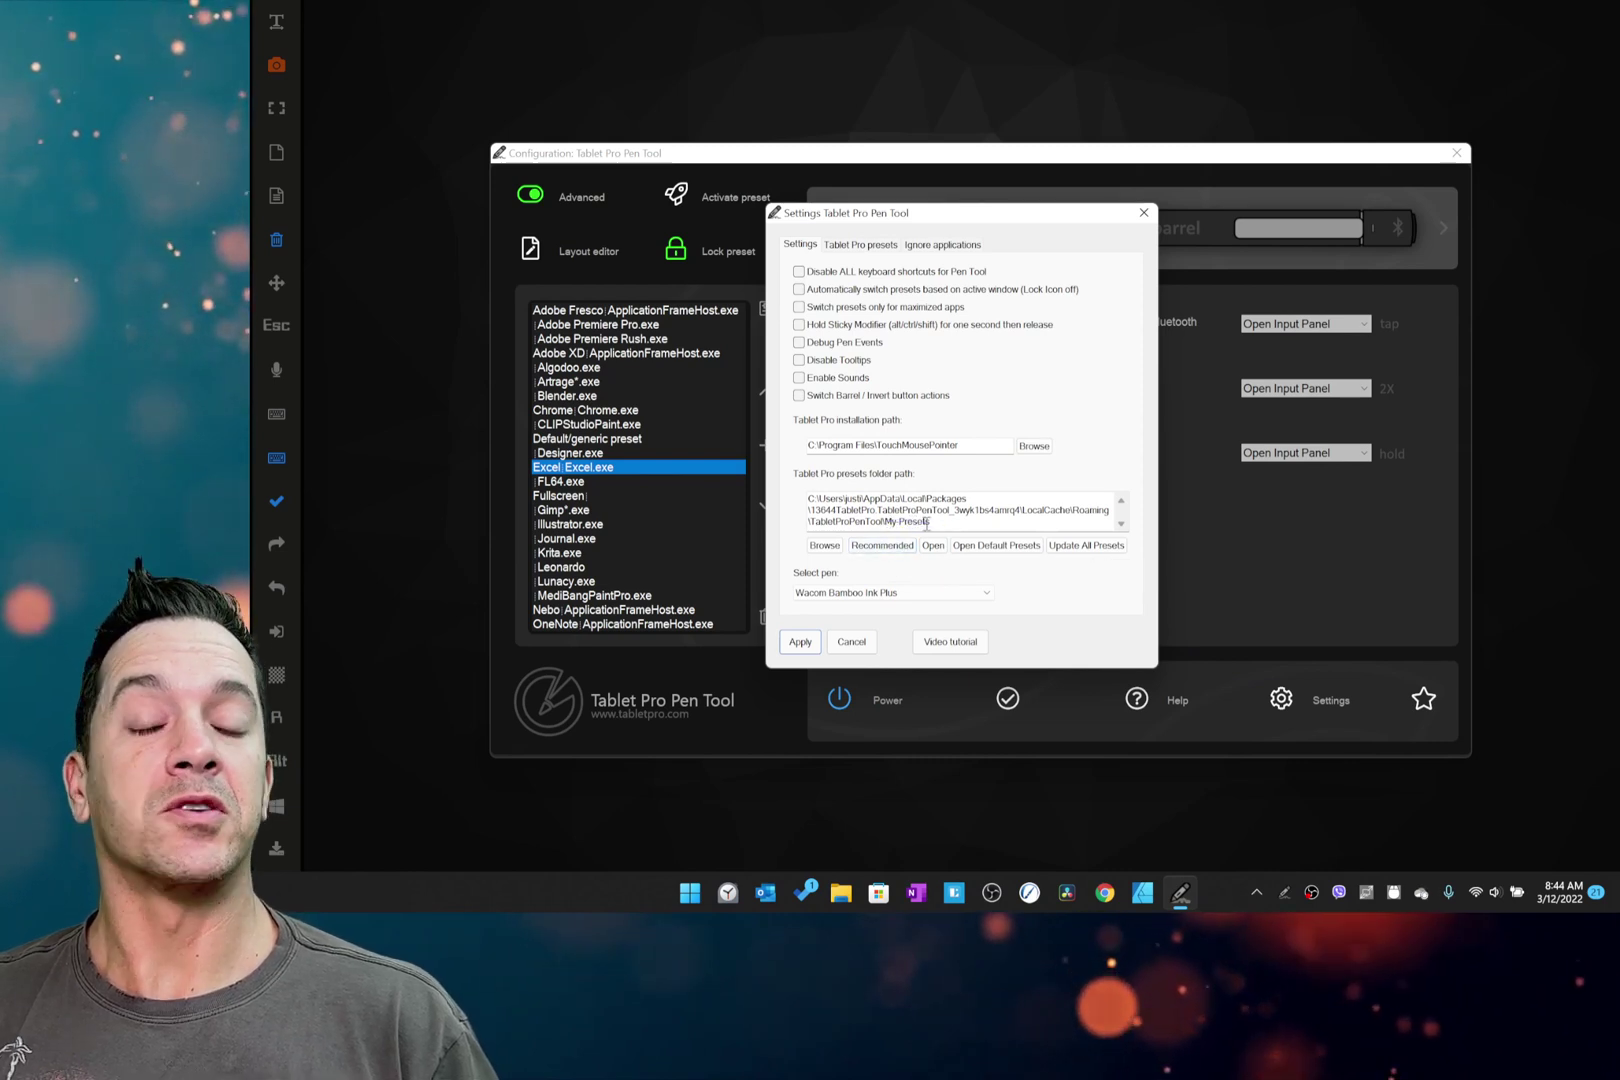
pyautogui.moveTo(851, 558); pyautogui.dragTo(929, 560)
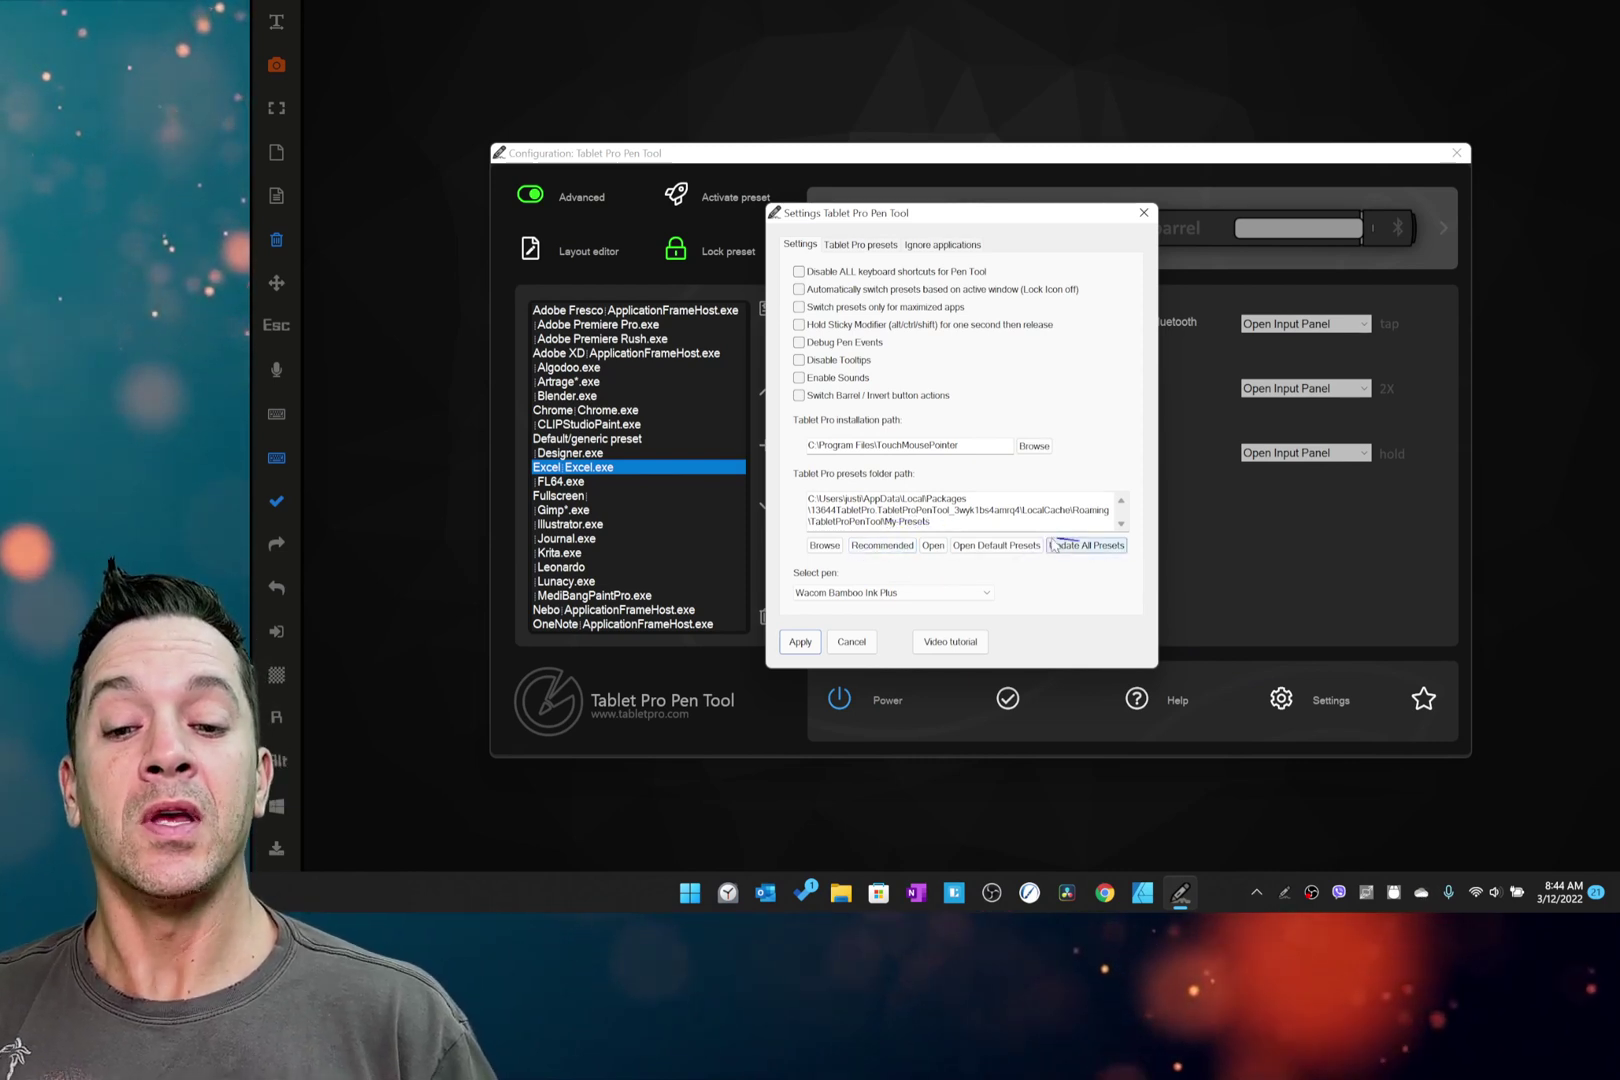
pyautogui.click(932, 545)
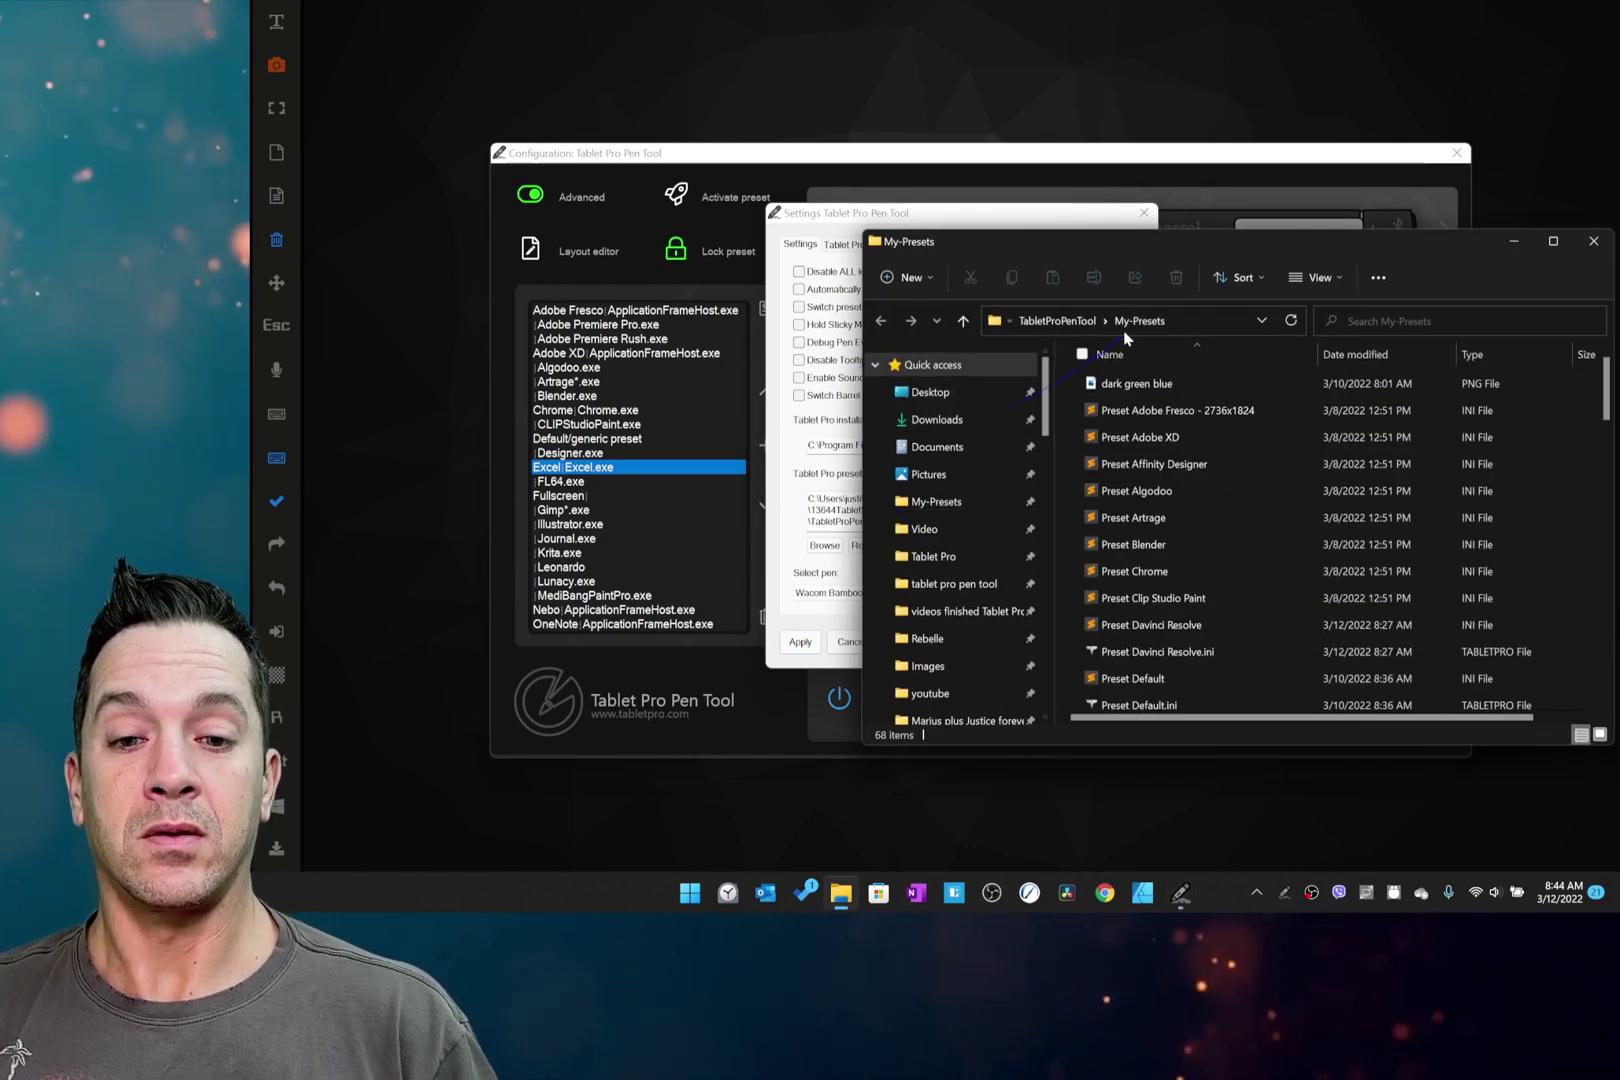
# Go up to the TabletProPenTool folder with Default-Presets and My-Presets, then close File Explorer.
pyautogui.click(1057, 320)
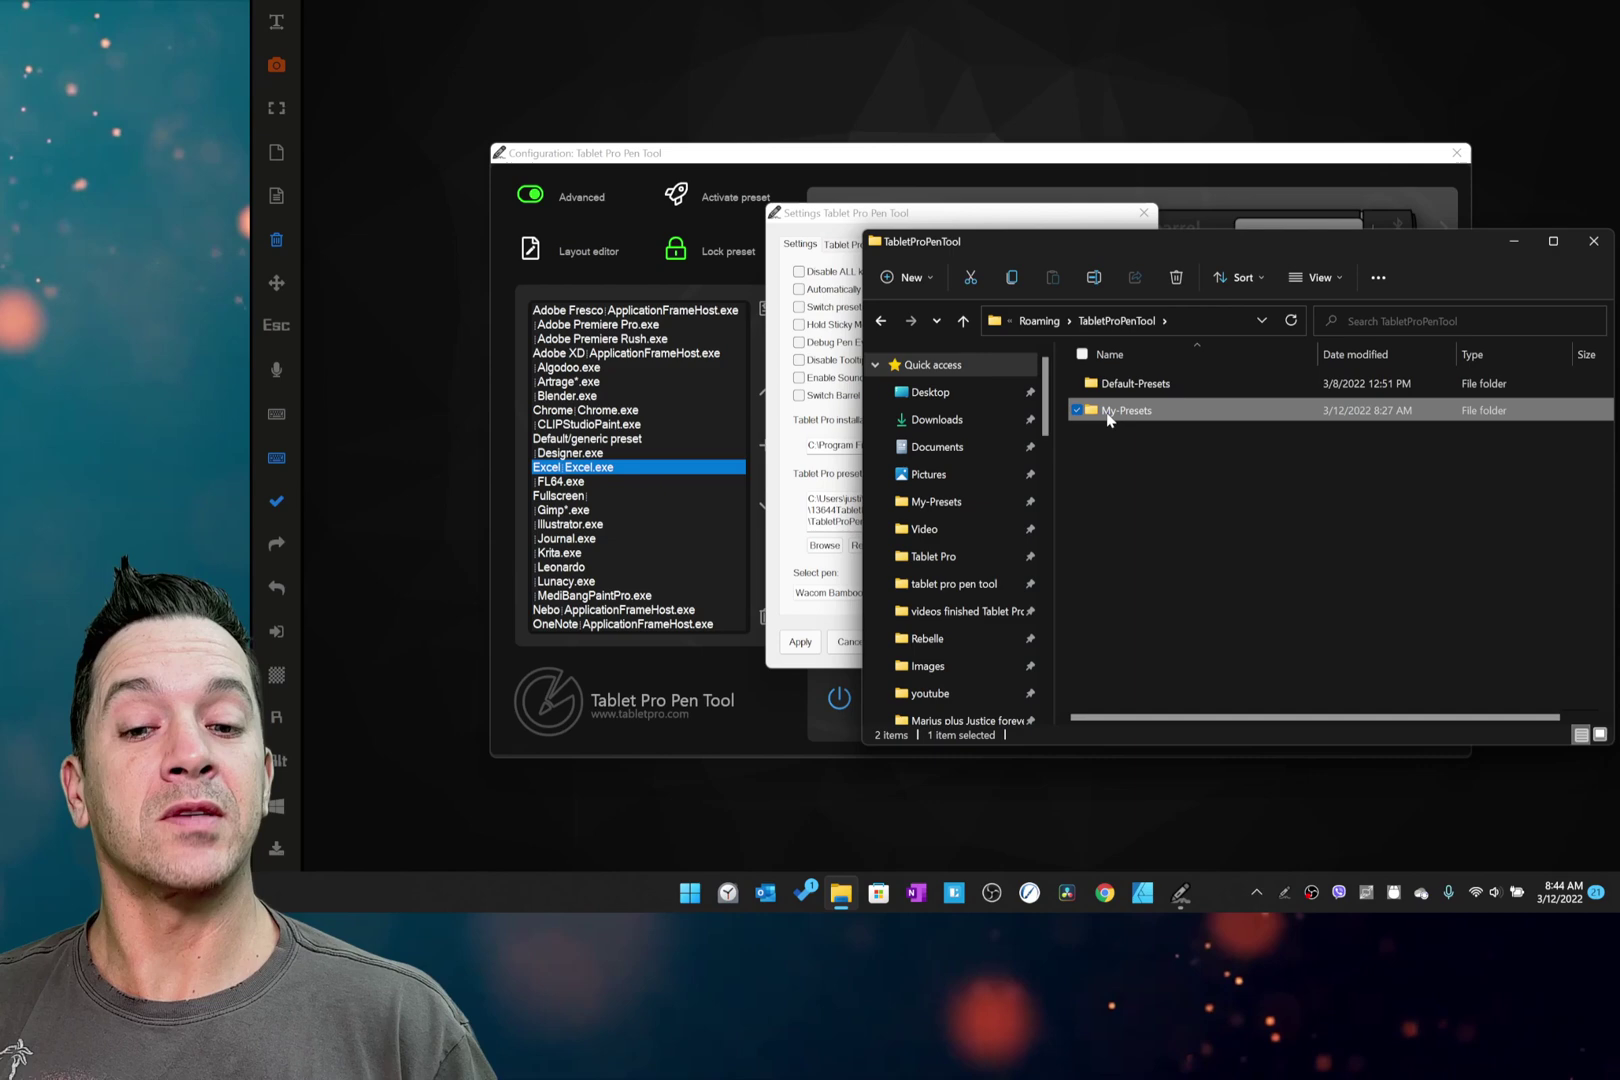
pyautogui.click(1594, 241)
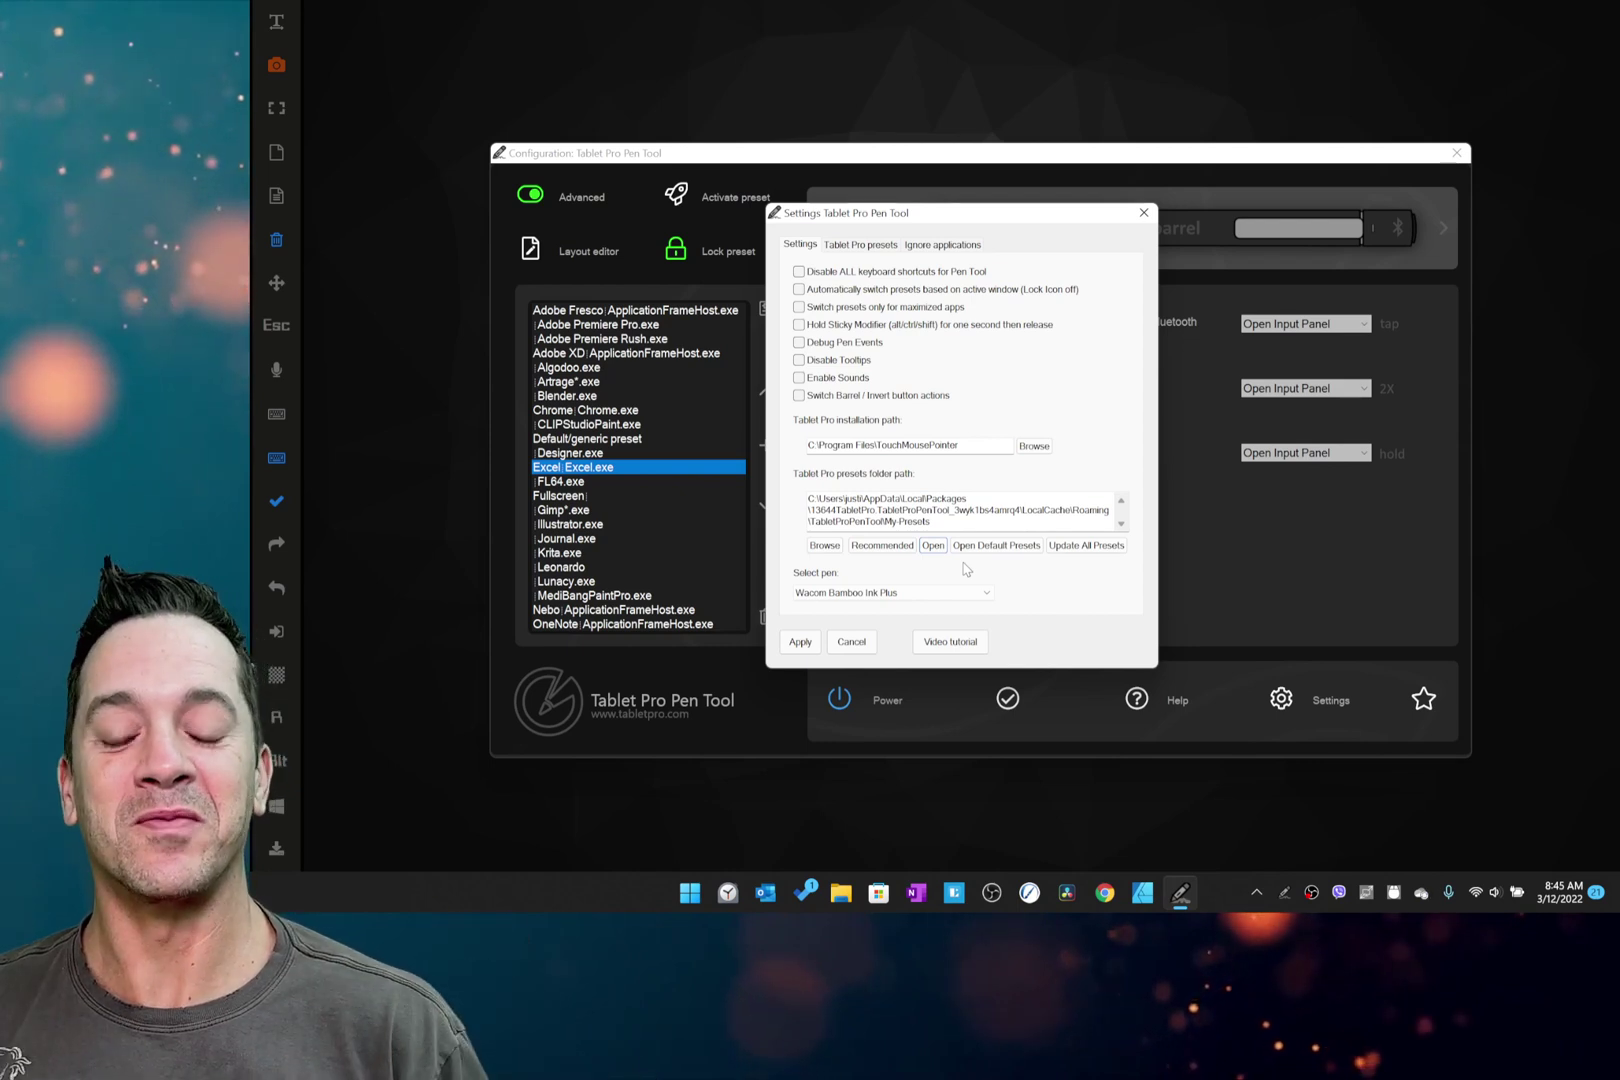
# Cancel the Settings dialog without applying changes.
pyautogui.click(852, 645)
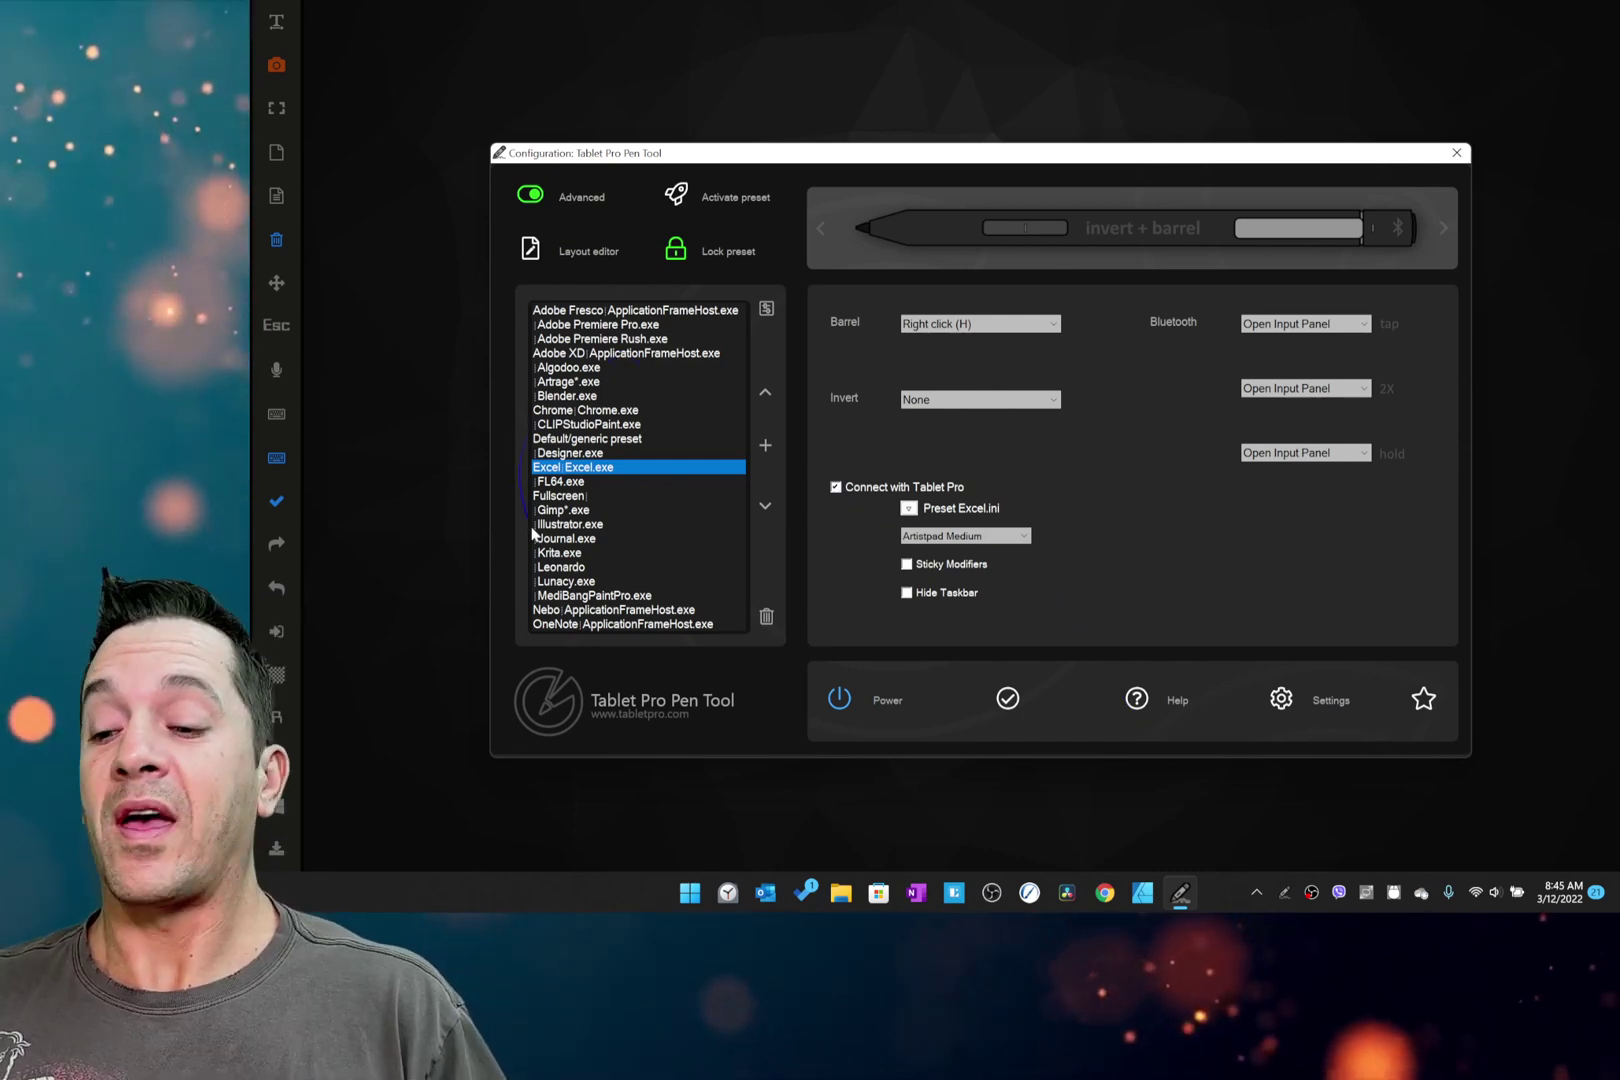
# Open the Excel preset in the layout editor and switch its layout to Artist pad : Slim.
pyautogui.click(531, 252)
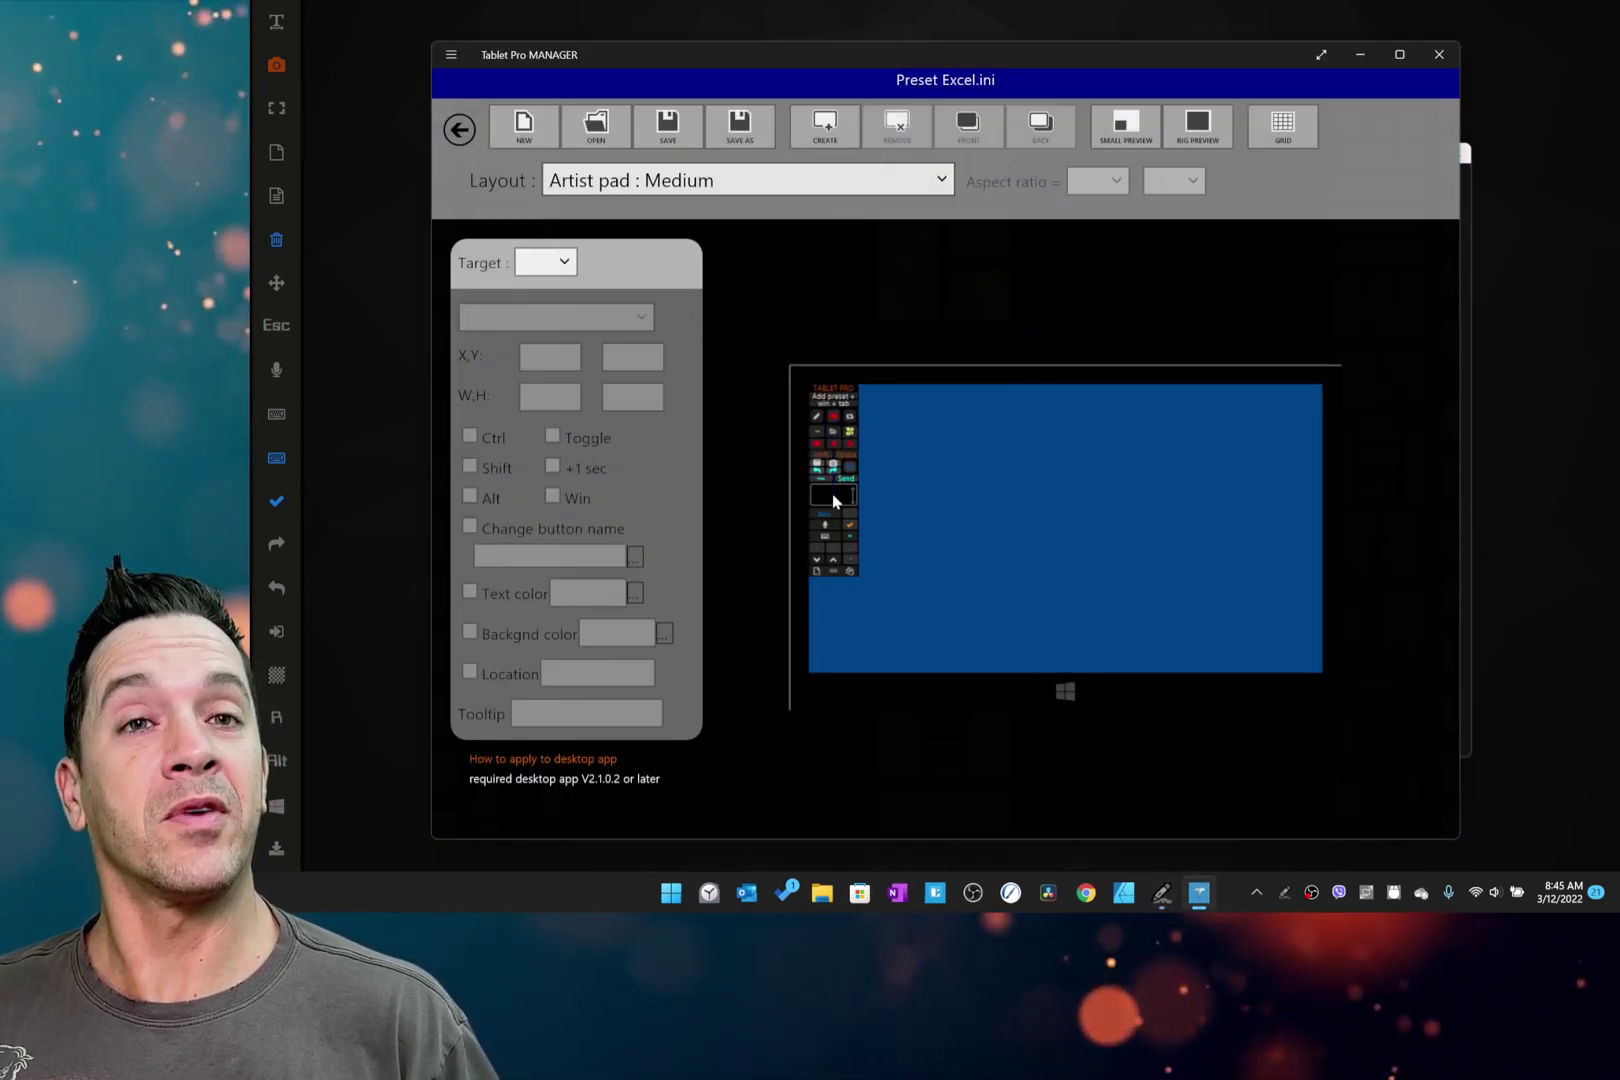
pyautogui.click(930, 178)
pyautogui.click(667, 425)
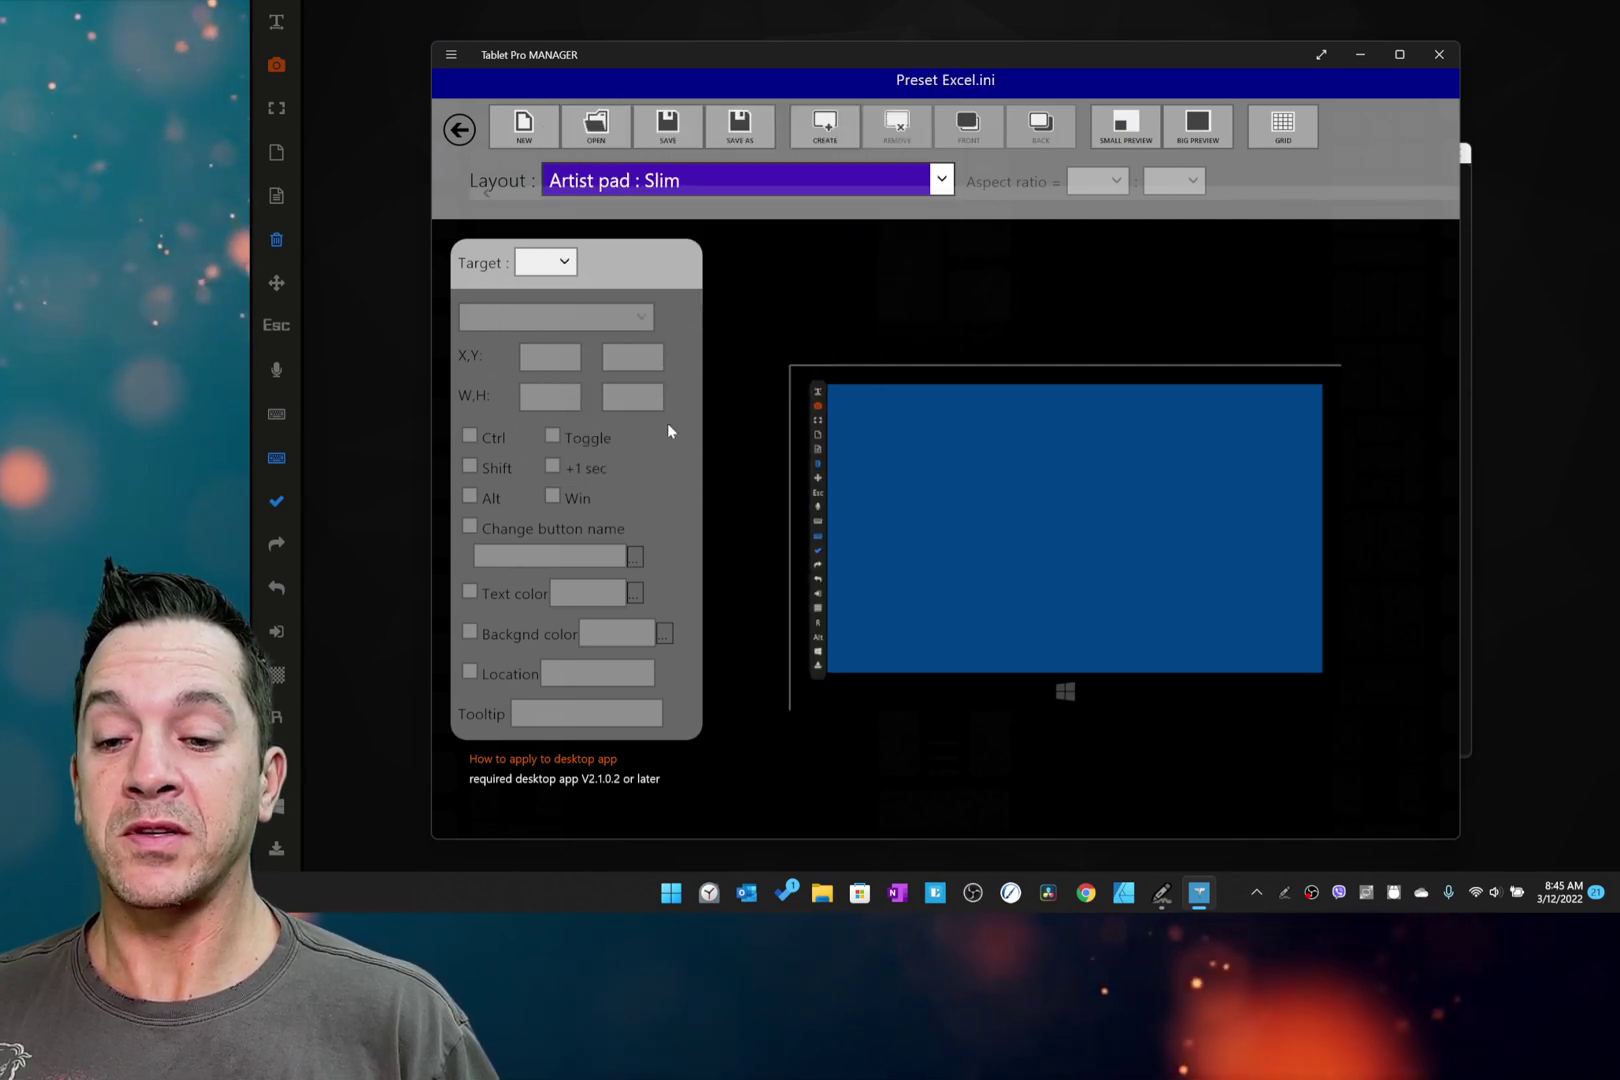
# Select the Win button and browse the media-key list without changing its key.
pyautogui.click(818, 650)
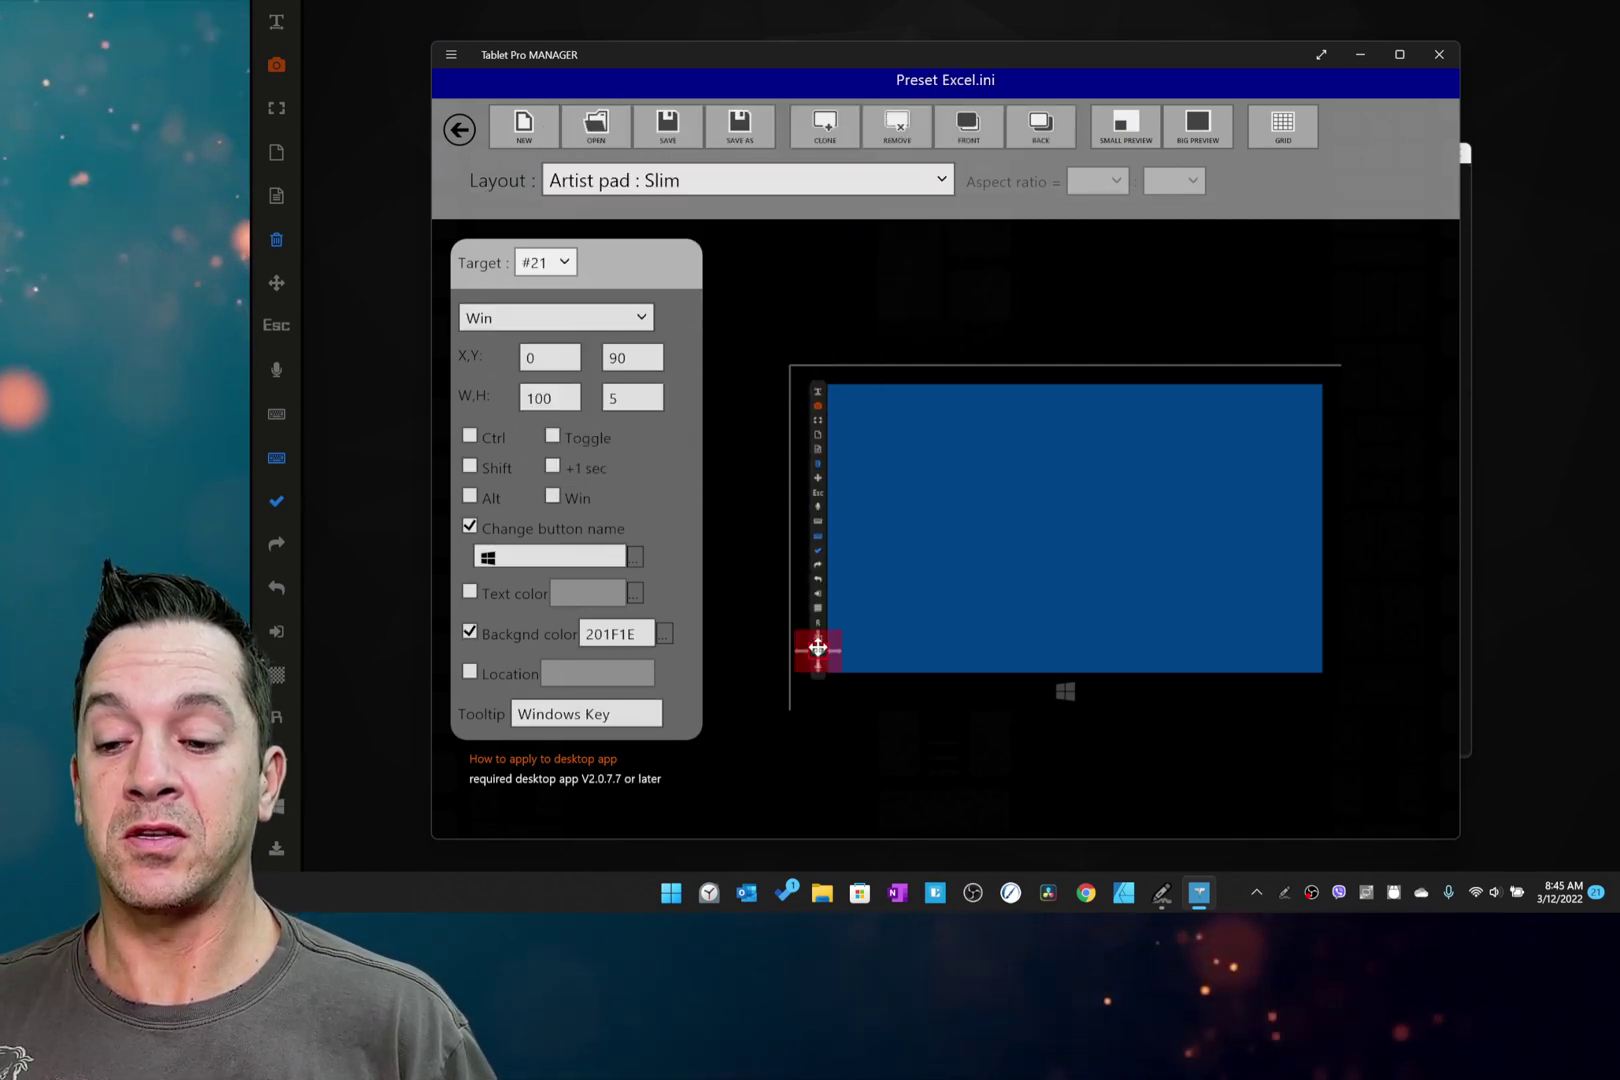
pyautogui.scroll(5, 818, 648)
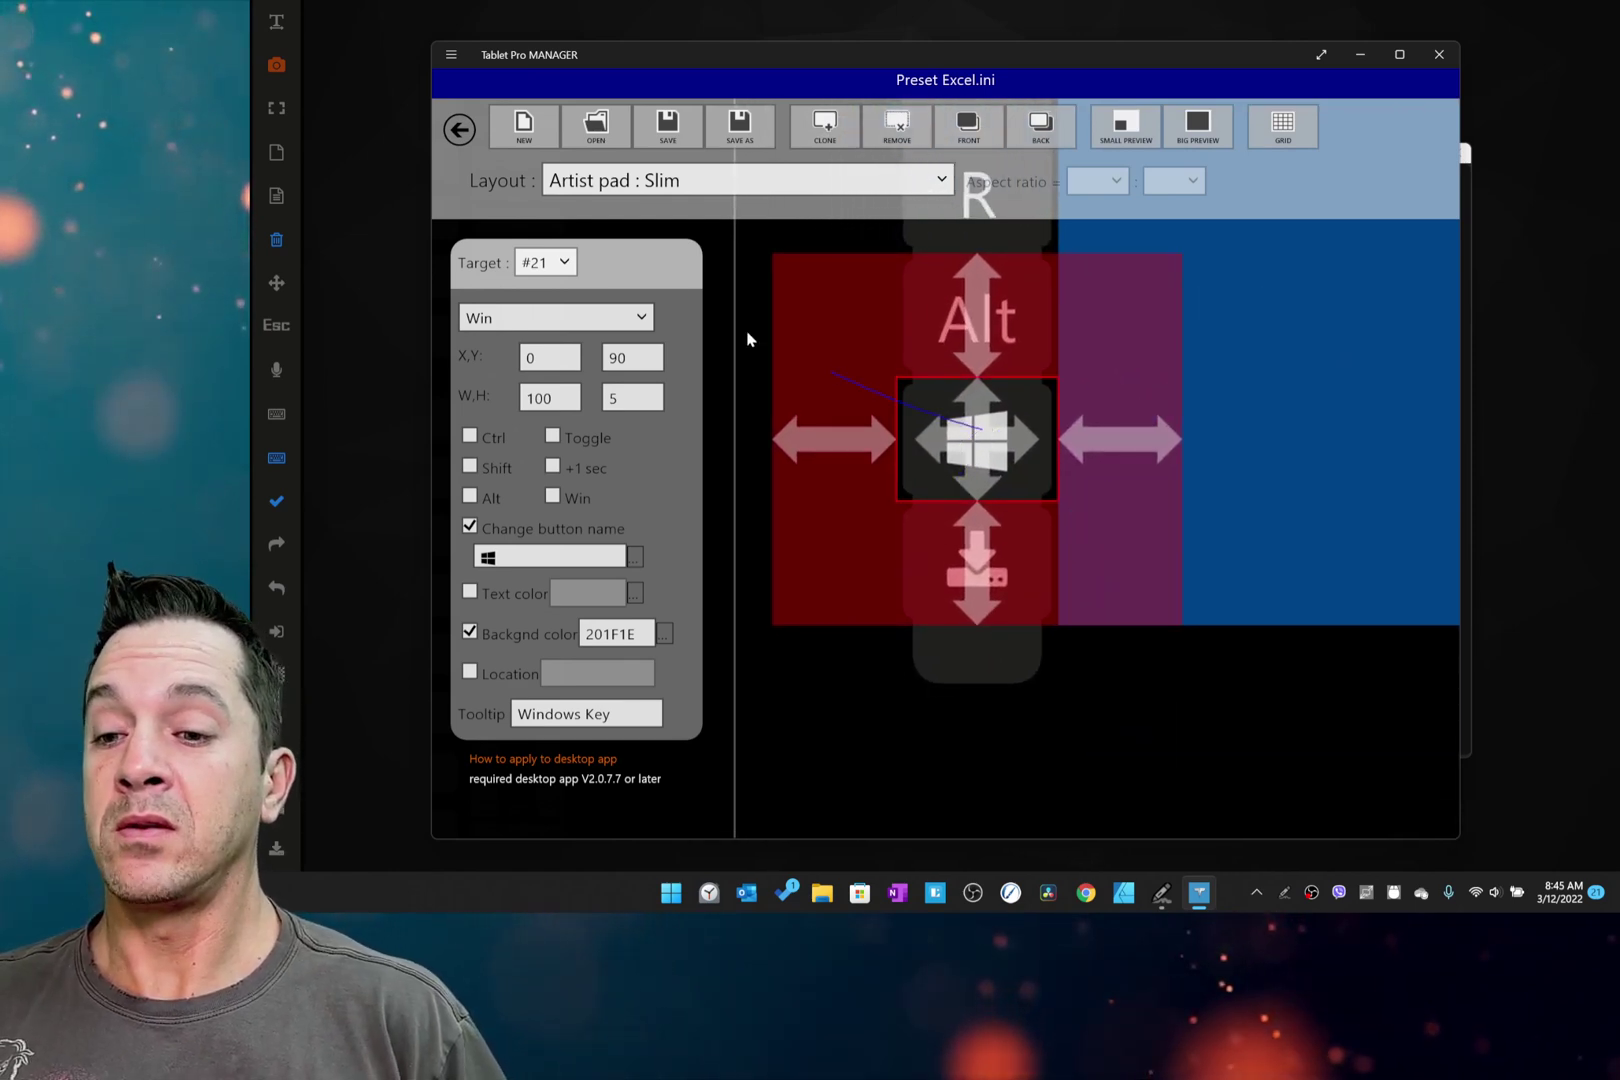
pyautogui.click(636, 318)
pyautogui.scroll(-3, 609, 385)
pyautogui.scroll(-15, 609, 385)
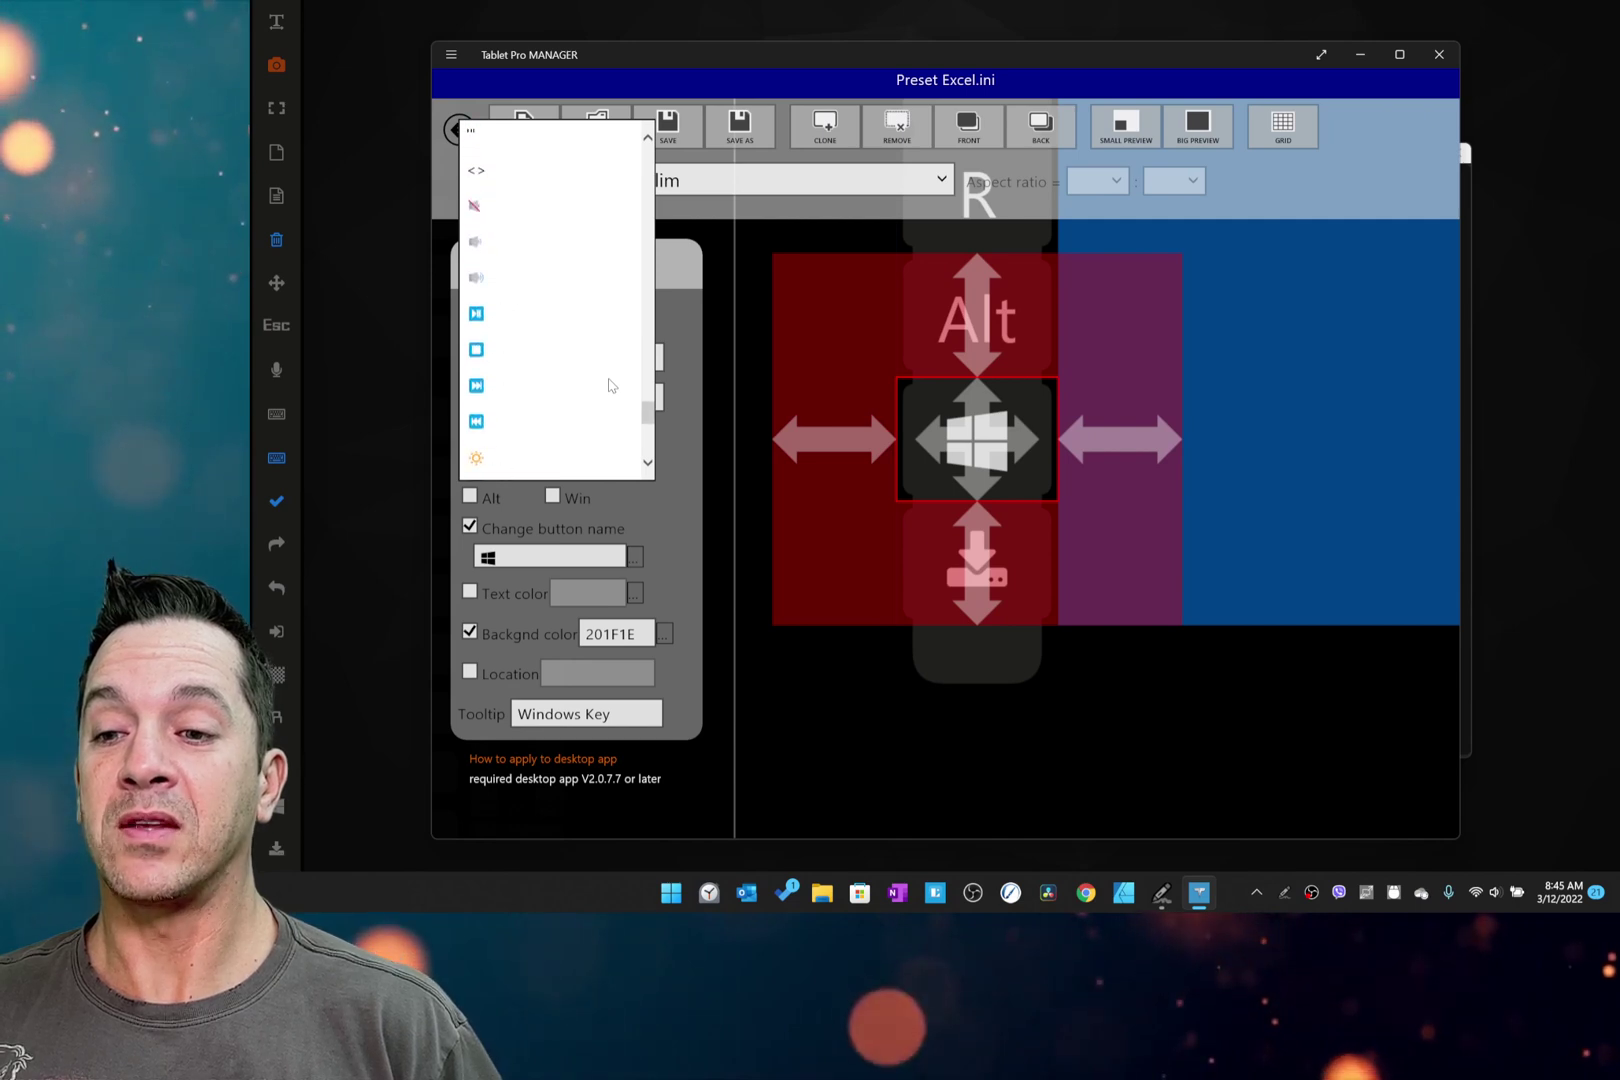
pyautogui.scroll(-1, 540, 320)
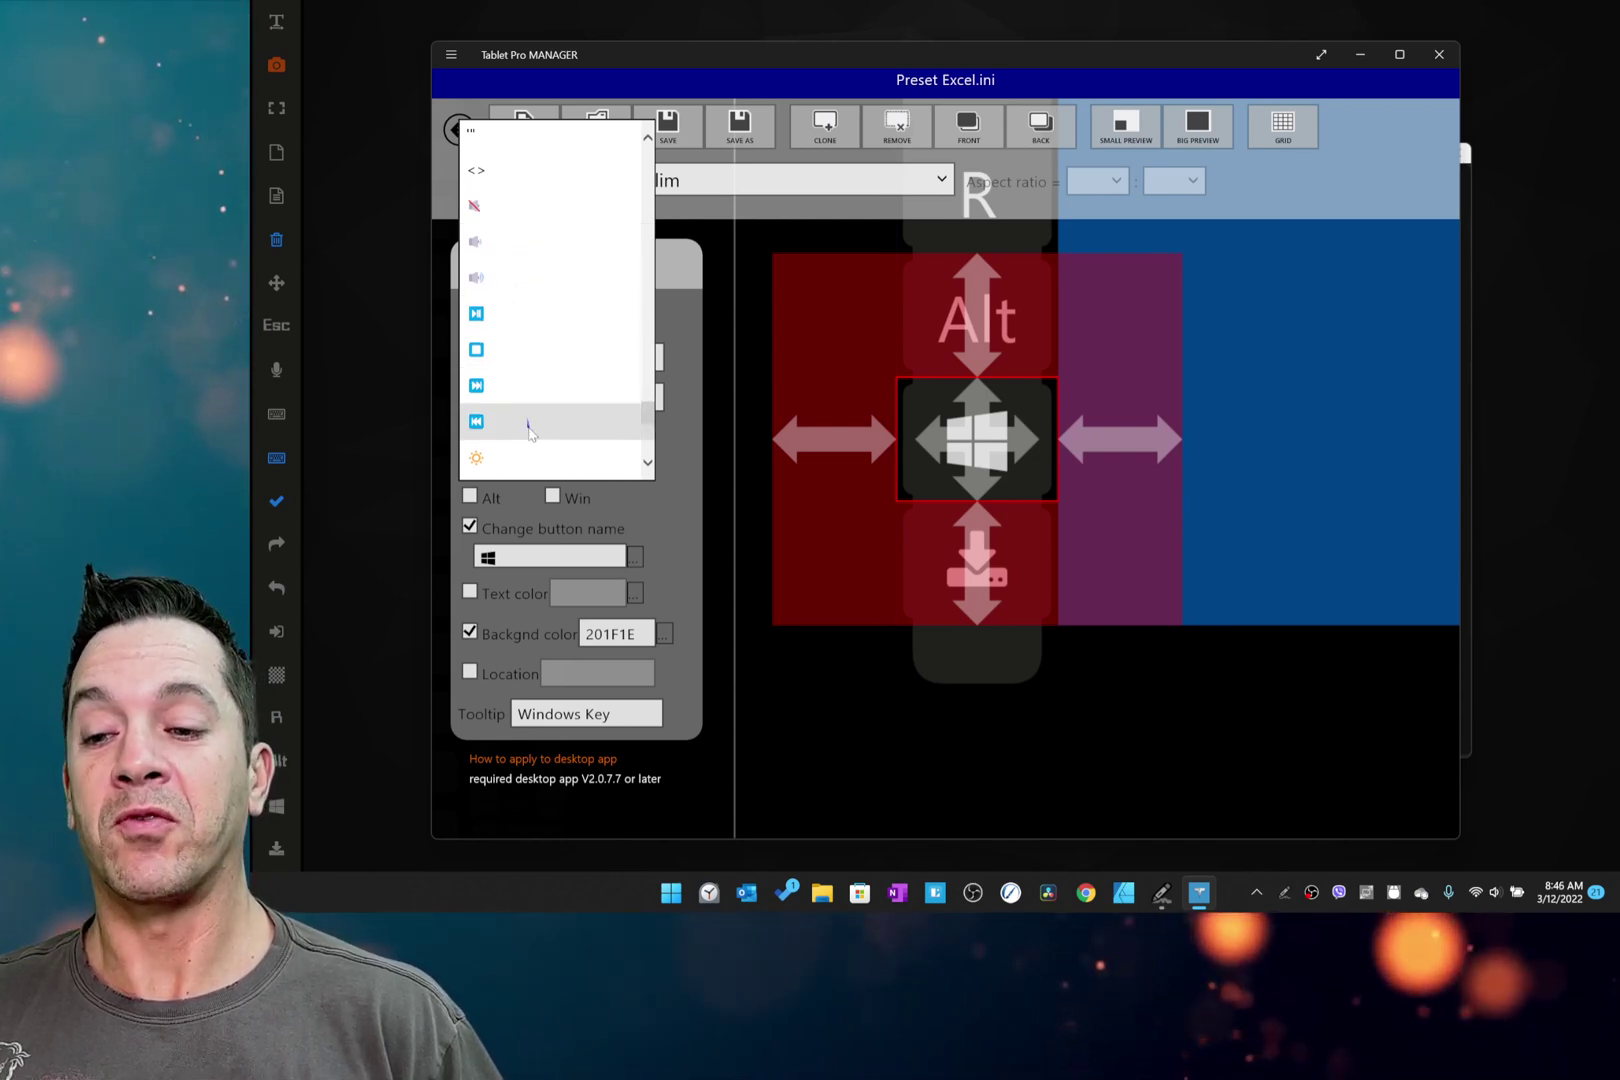
pyautogui.scroll(-1, 524, 400)
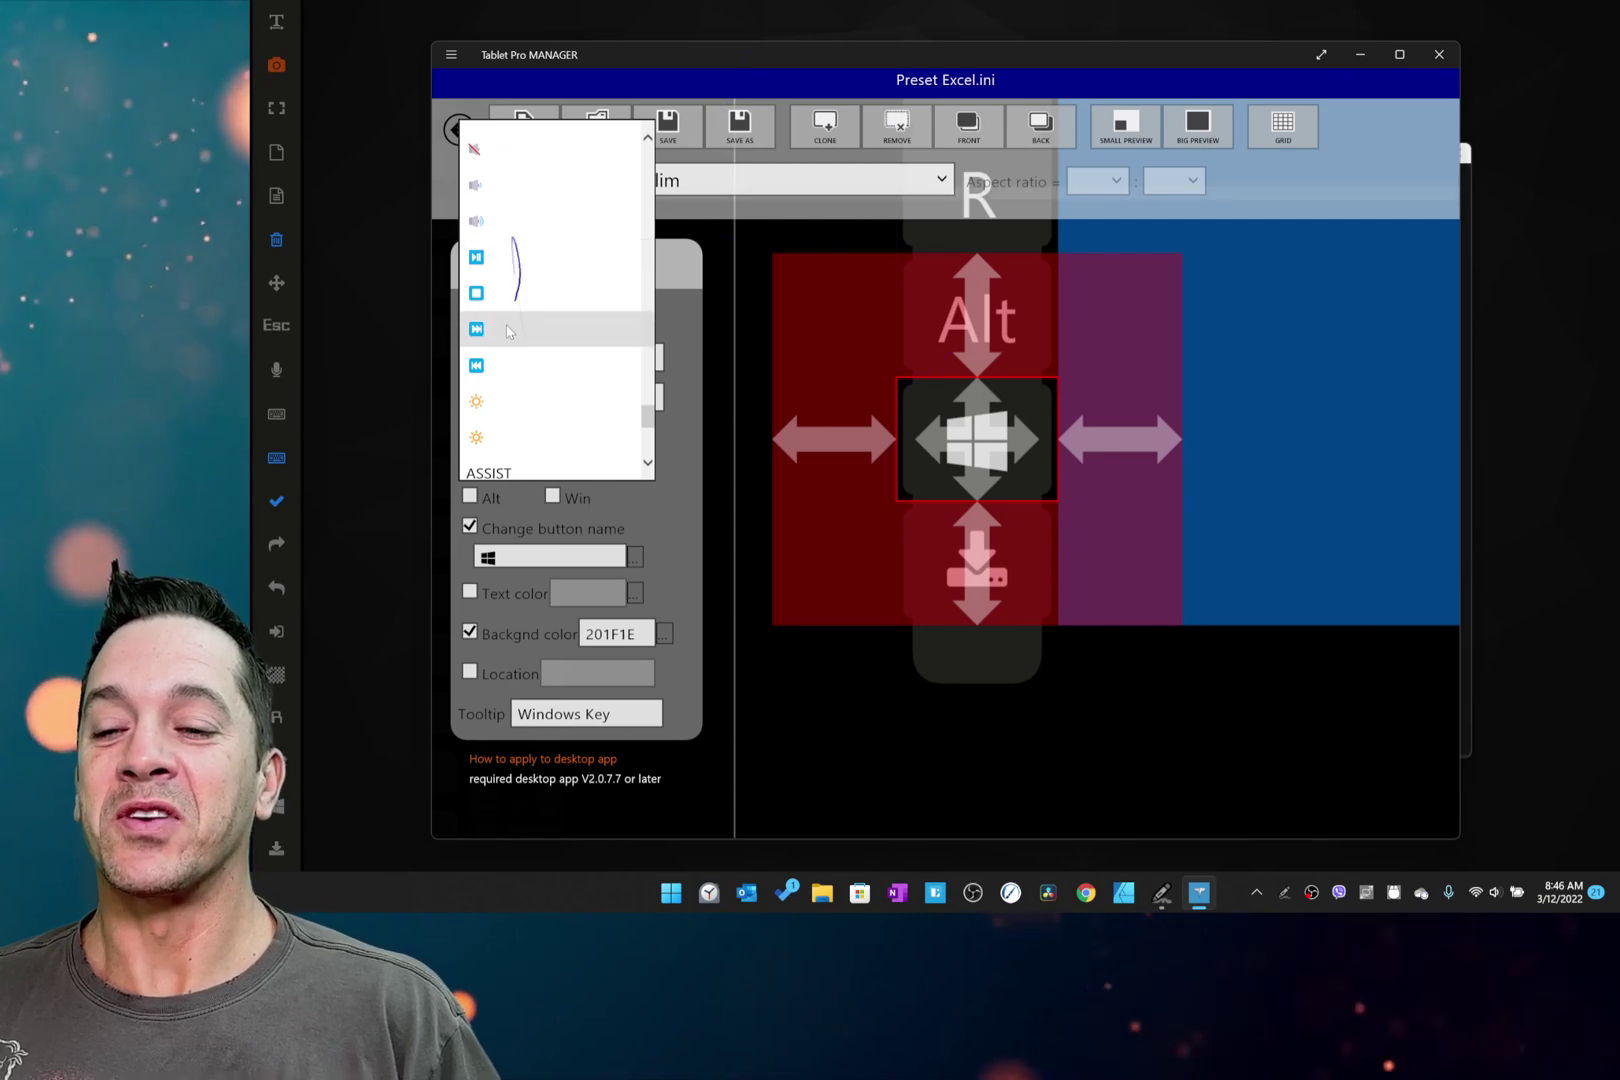
pyautogui.click(698, 300)
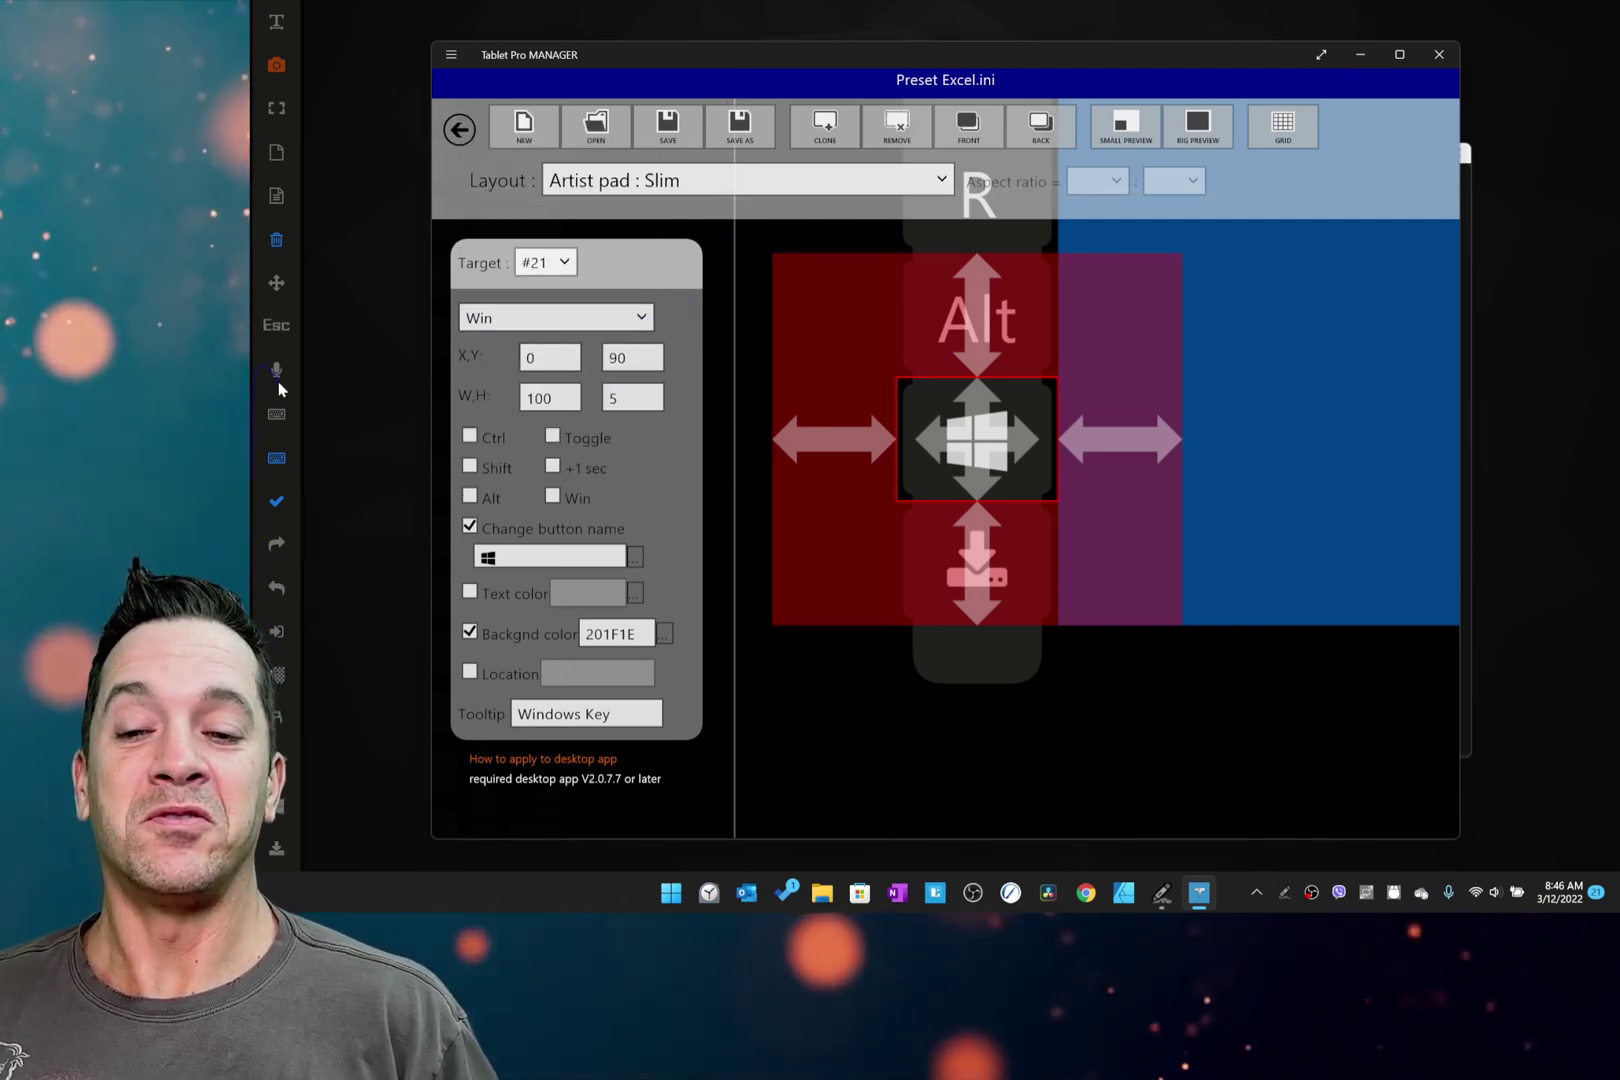
# Leave button #21 mapped to Win in the layout editor and nudge the Manager window aside.
pyautogui.click(276, 325)
pyautogui.click(276, 544)
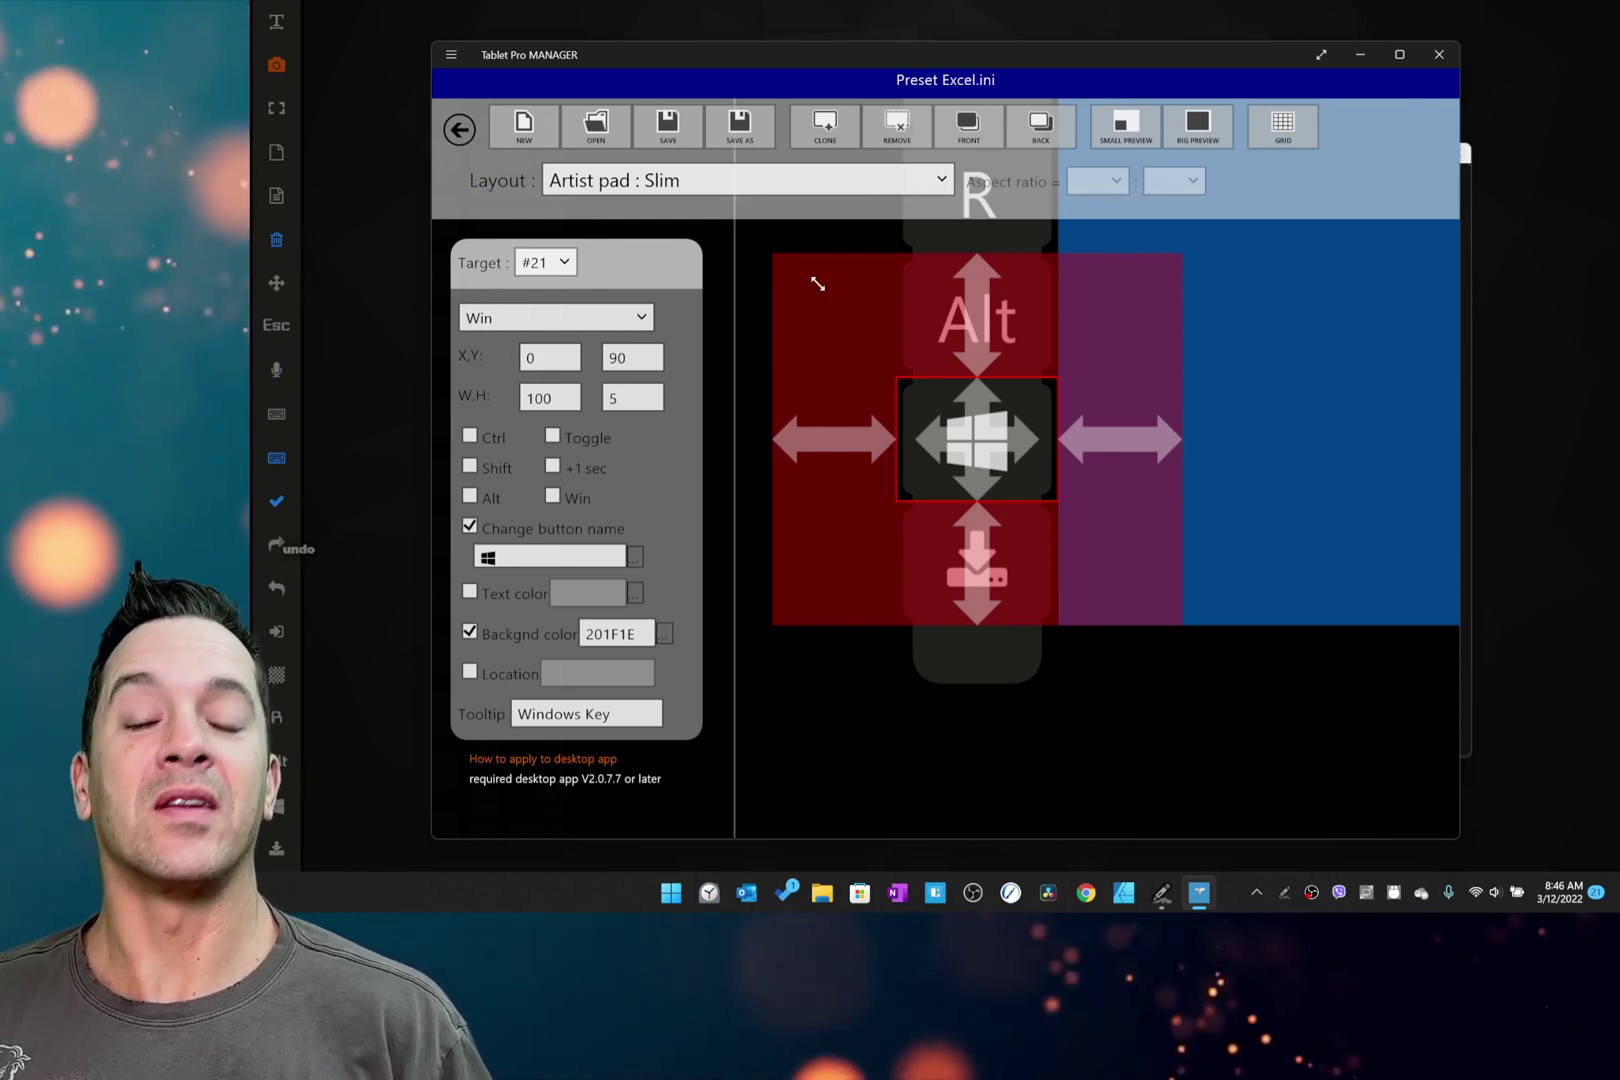
pyautogui.moveTo(964, 62); pyautogui.dragTo(902, 55)
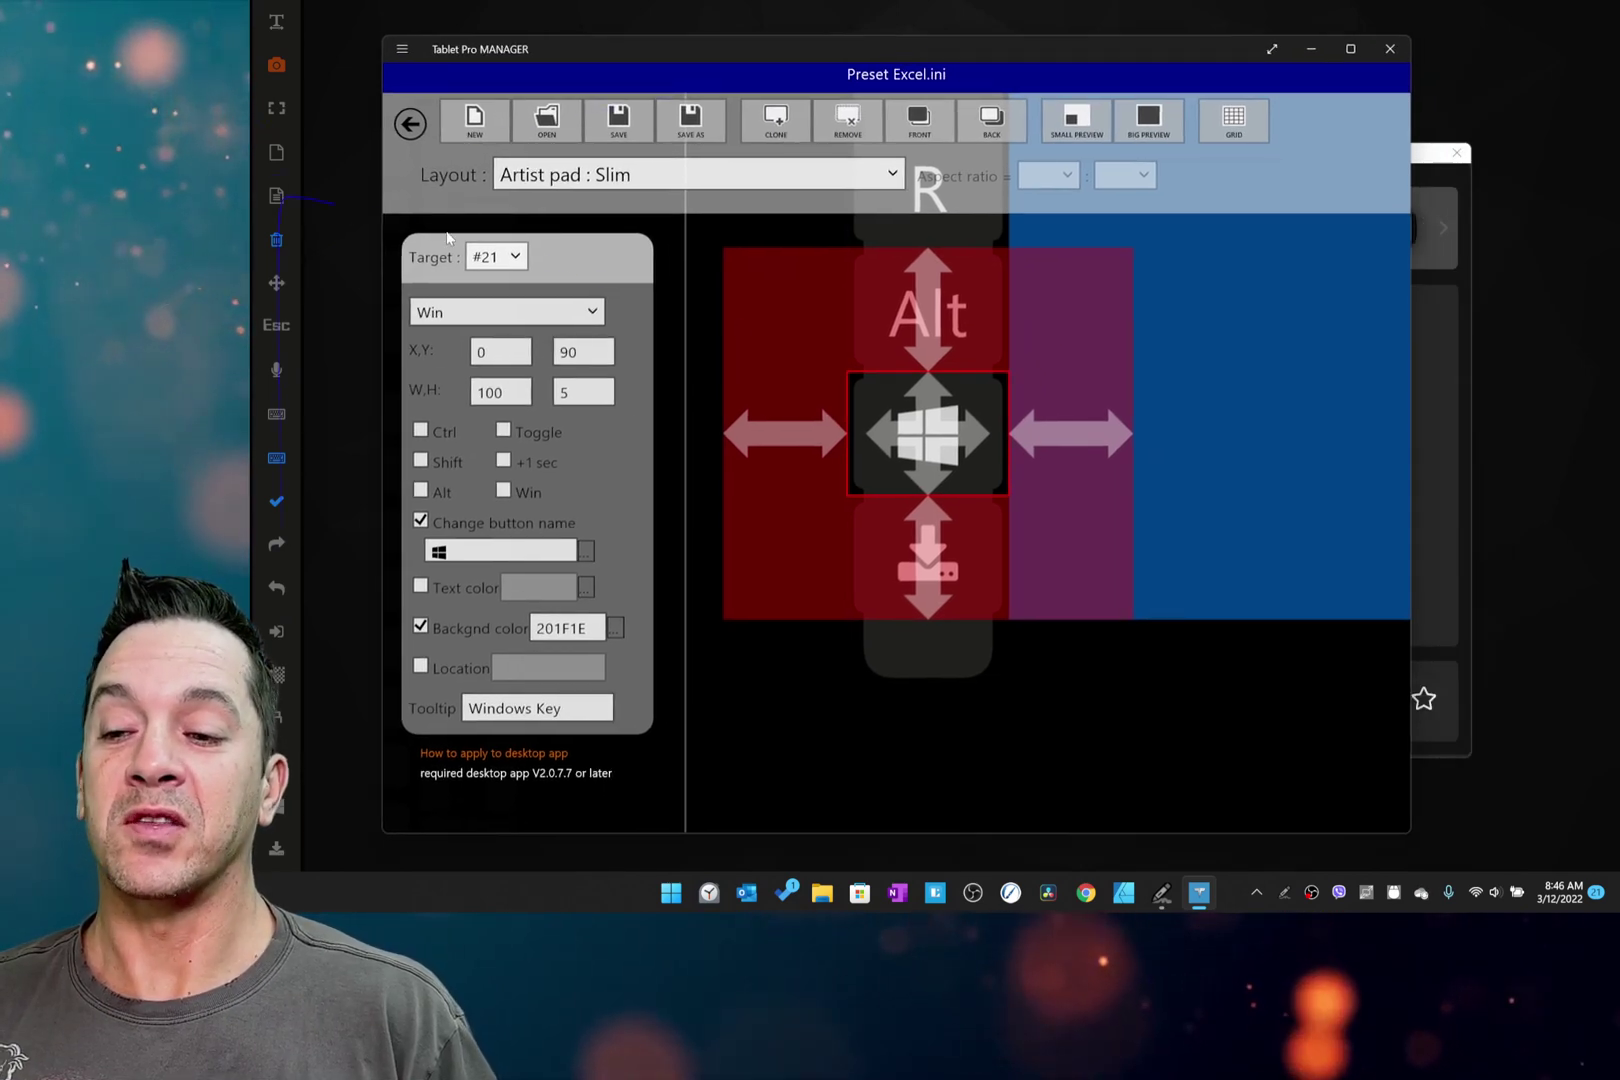